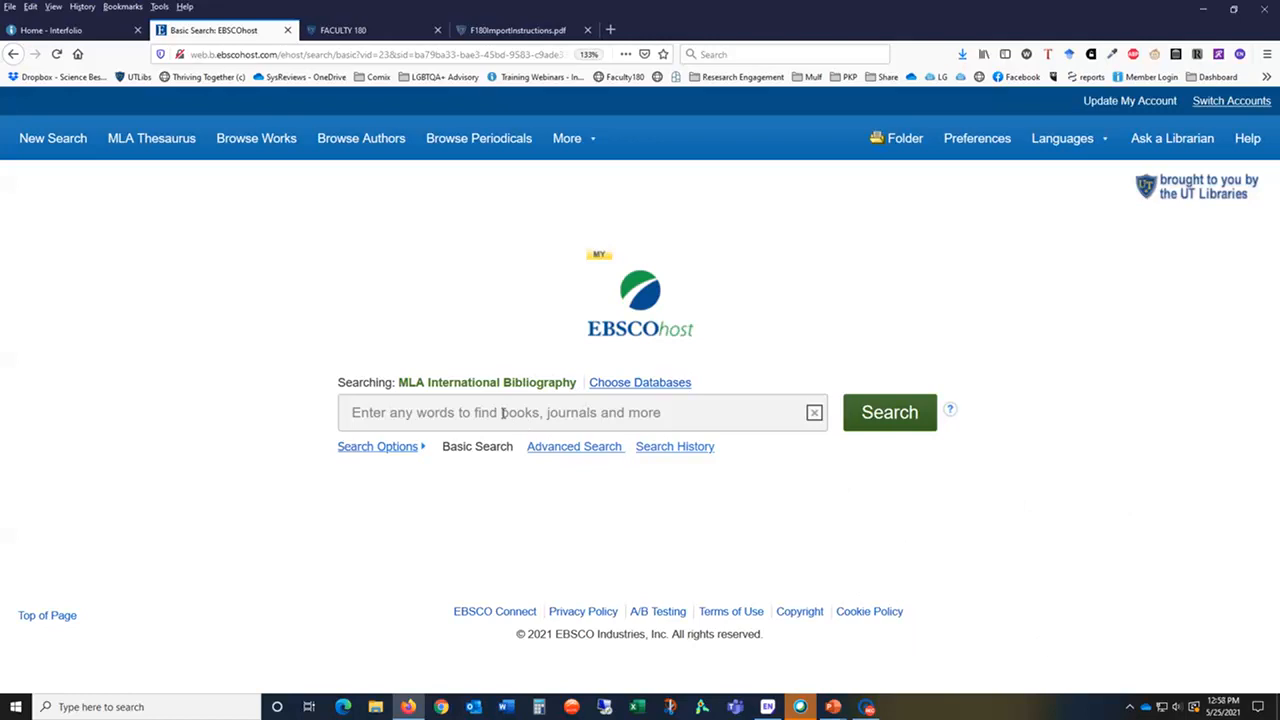
# Step: Browse the Author index of the MLA International Bibliography for the author's last and first name
pyautogui.moveTo(590, 148)
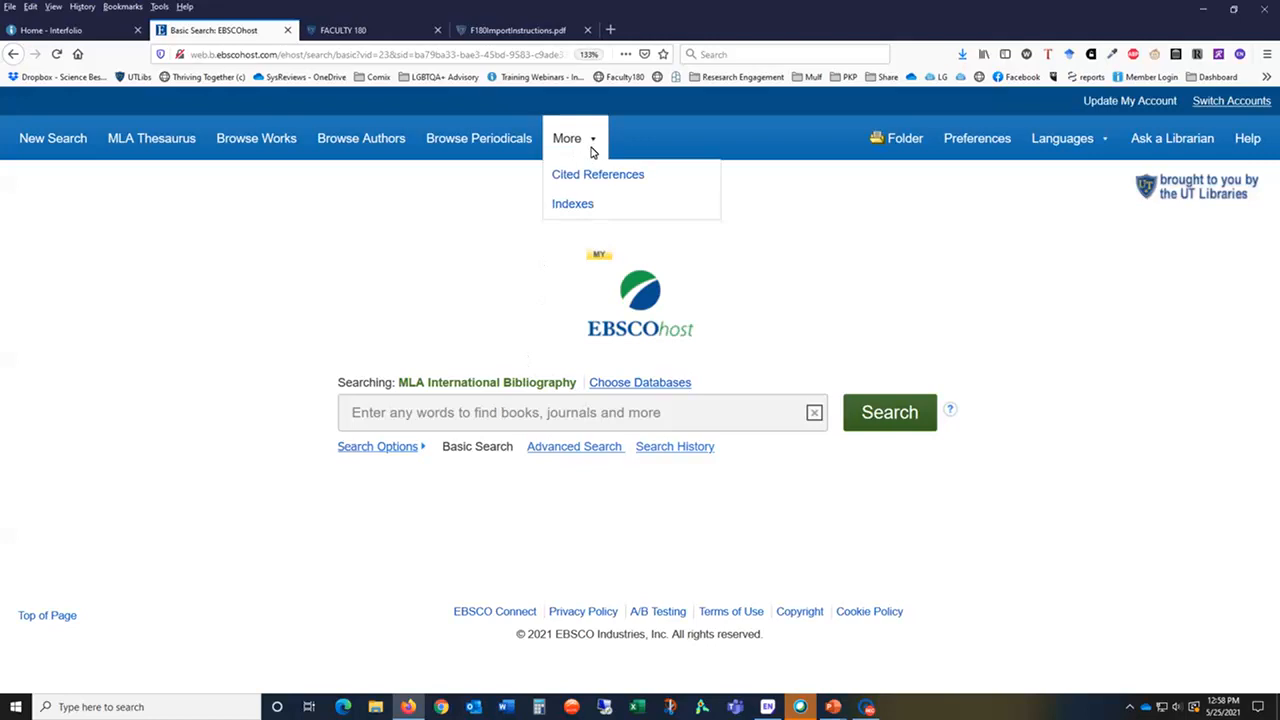
pyautogui.click(562, 205)
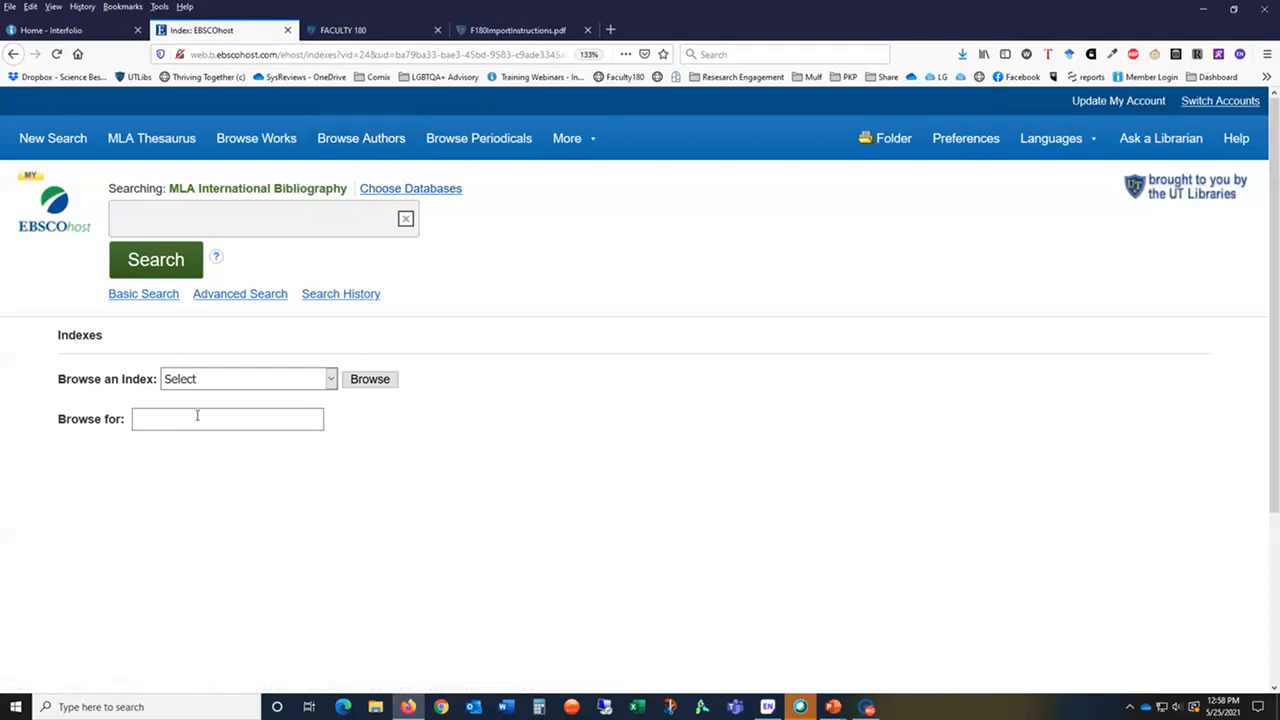
pyautogui.click(260, 380)
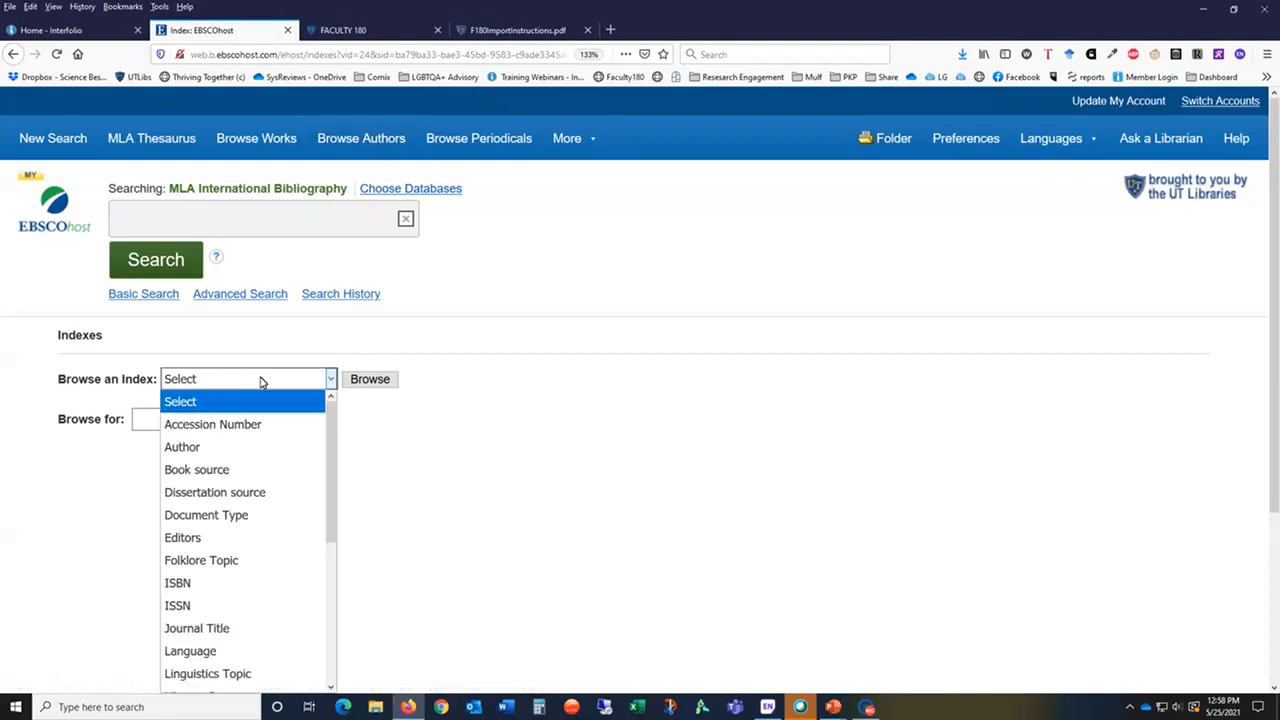
pyautogui.click(222, 447)
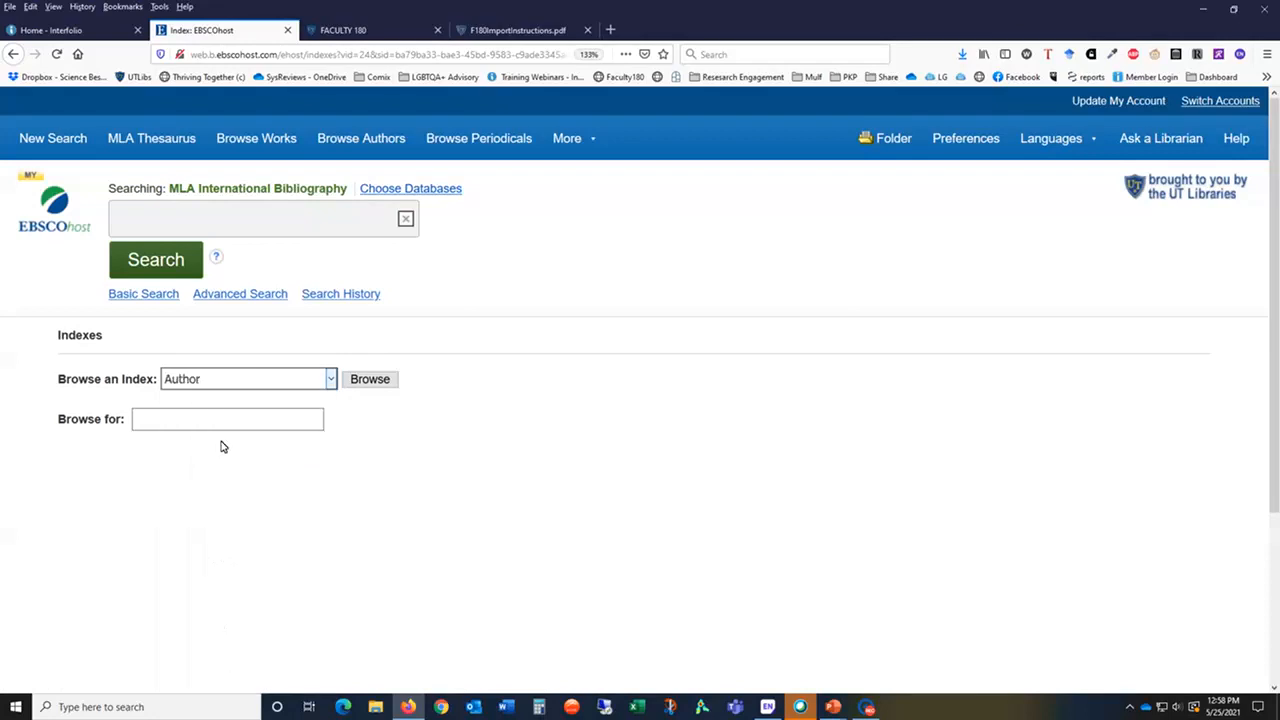
pyautogui.click(208, 424)
pyautogui.write('lee, wade')
pyautogui.press('Return')
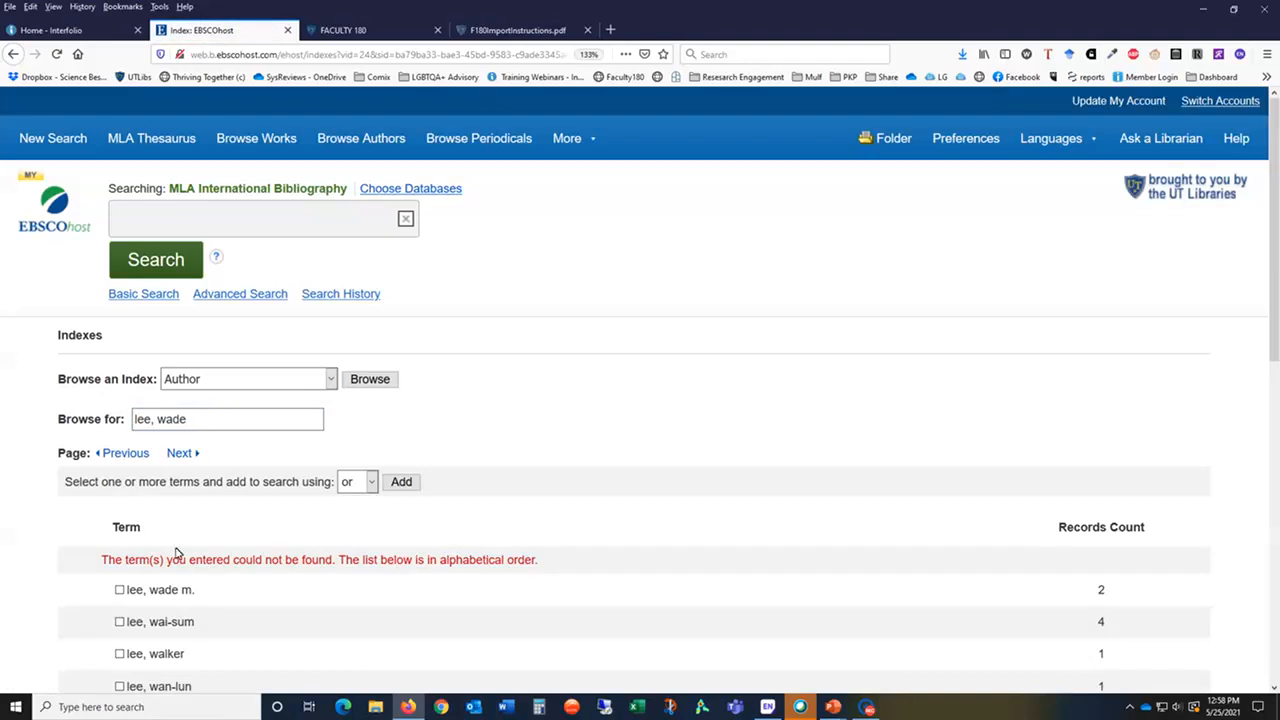
# Step: Add the index entry matching the author, with middle initial, to the query and run the search
pyautogui.scroll(-2, 175, 553)
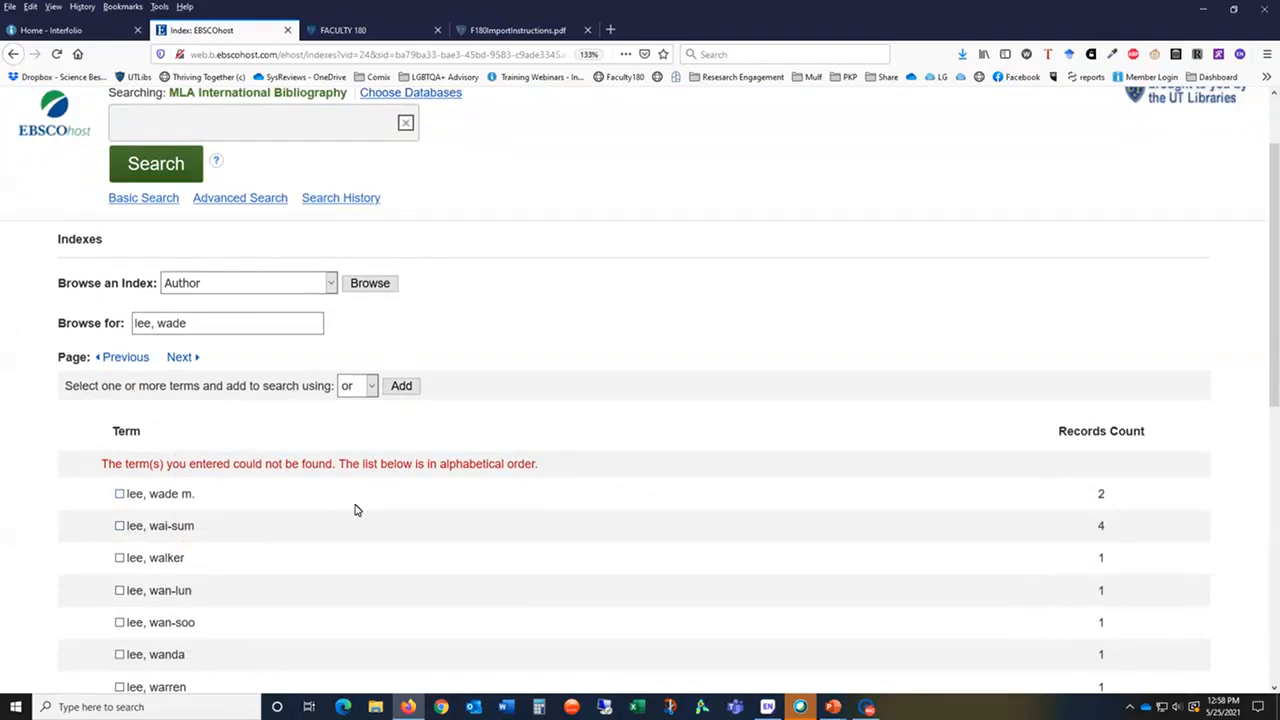
pyautogui.click(120, 495)
pyautogui.click(403, 387)
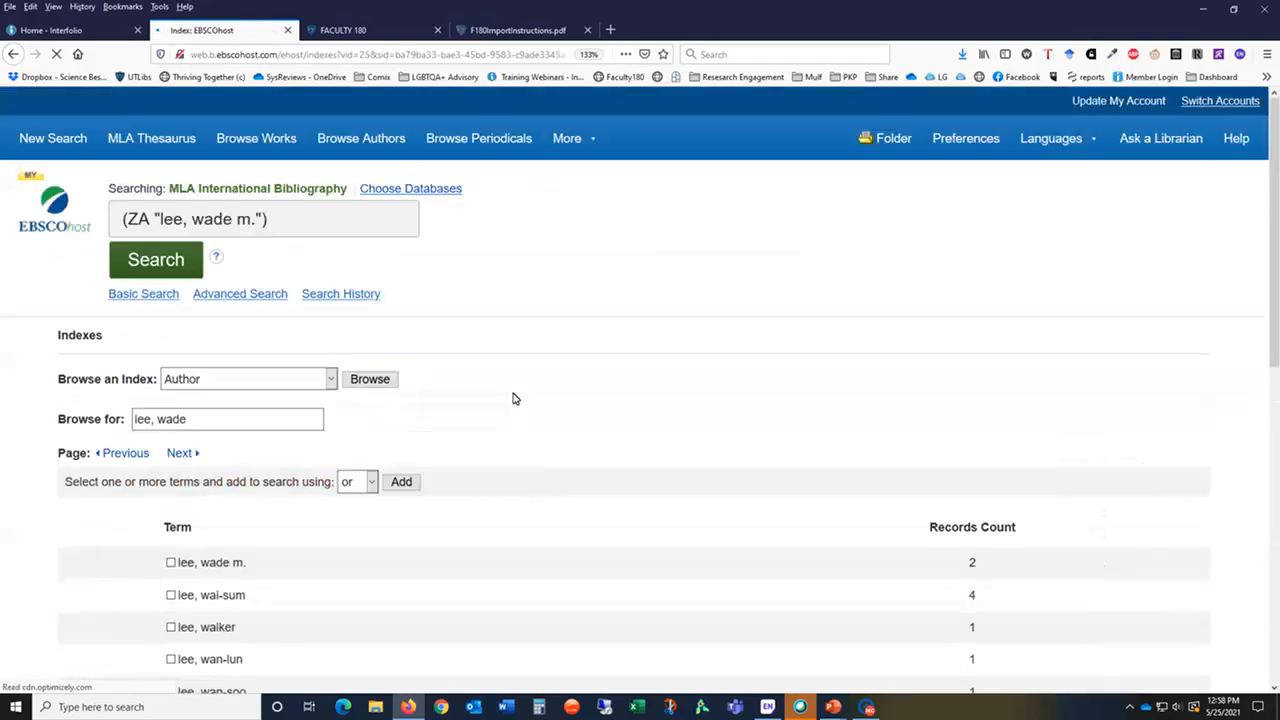
pyautogui.click(168, 263)
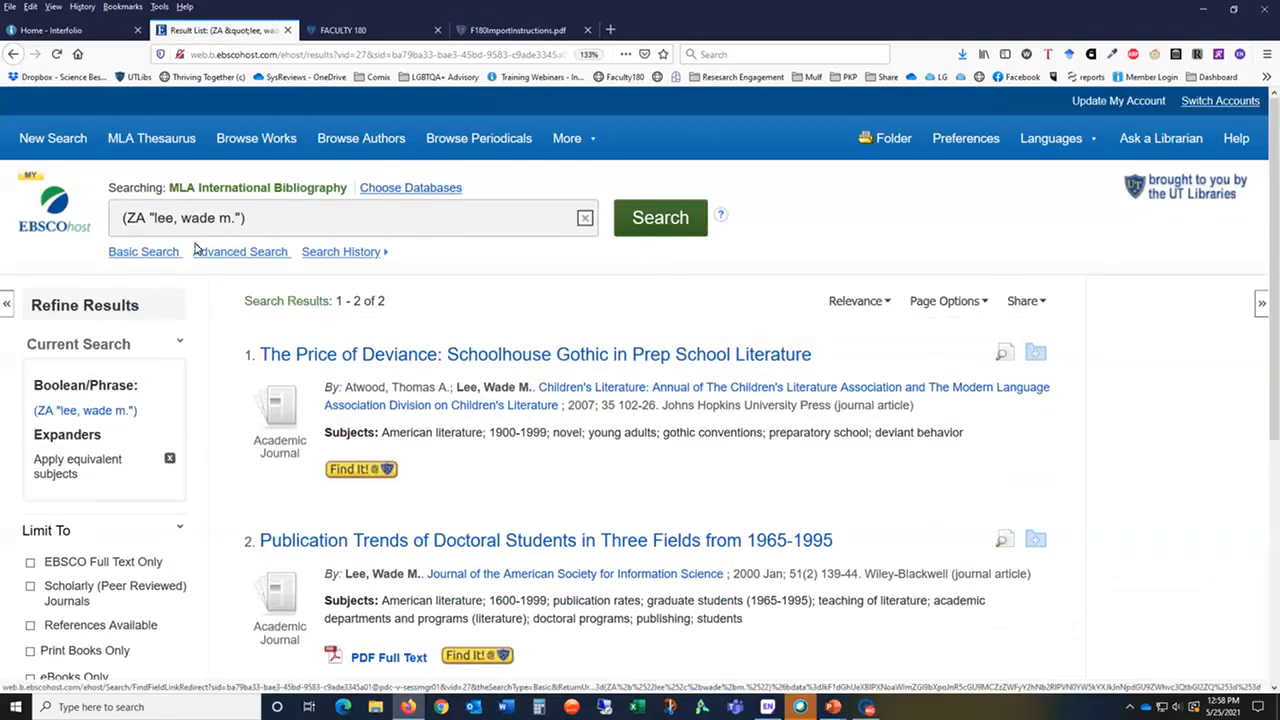
# Step: Replace the query with the AU field code followed by the author's name and run the search
pyautogui.moveTo(254, 220); pyautogui.dragTo(2, 213)
pyautogui.write('AU ')
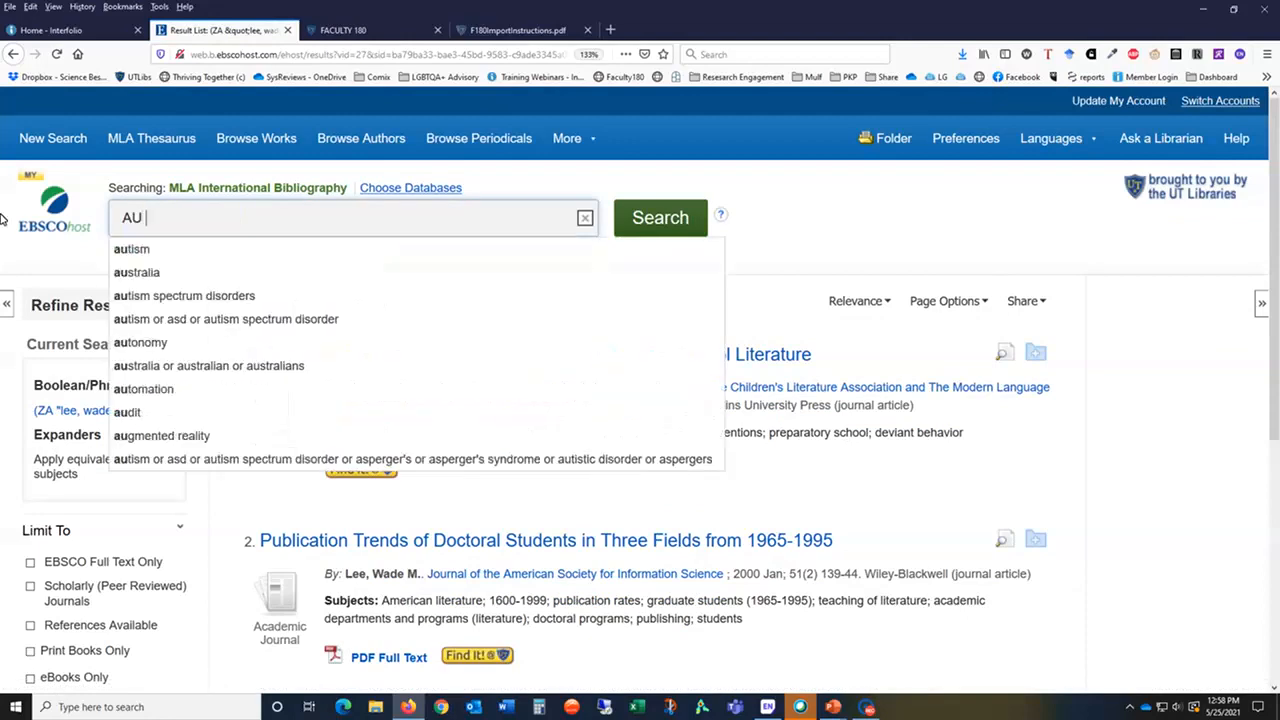
pyautogui.write('Lee, w')
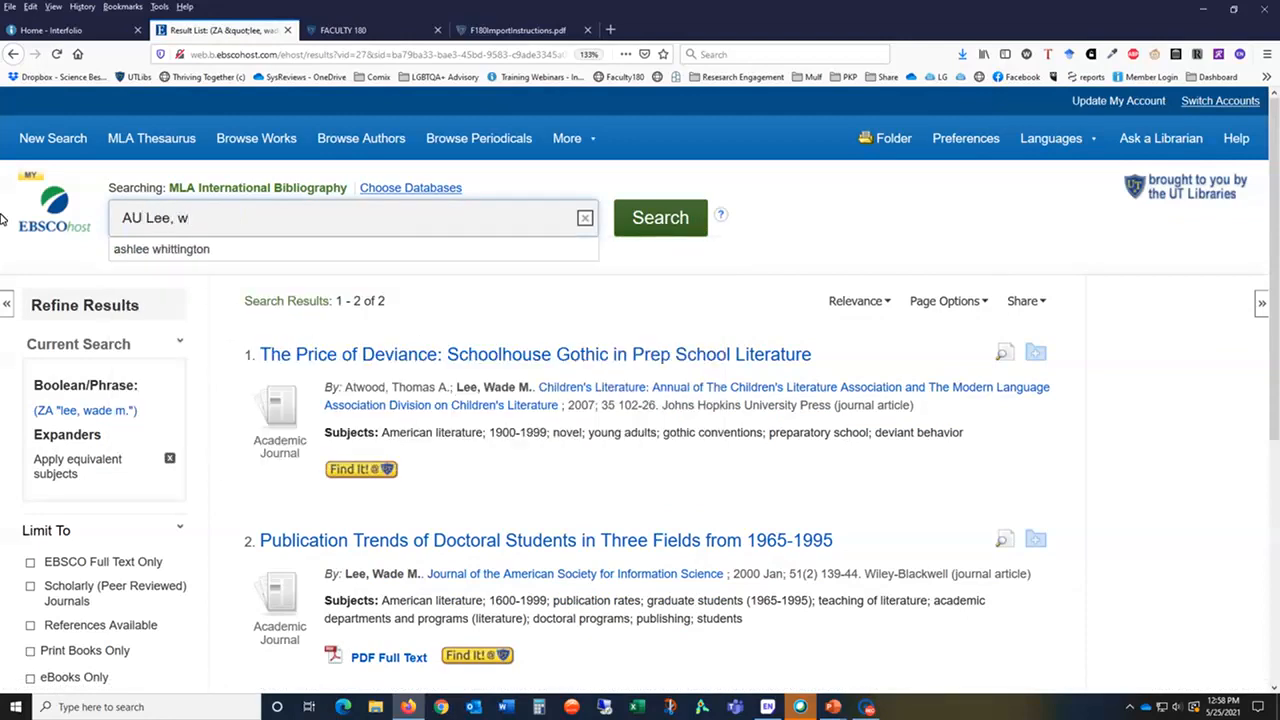
pyautogui.write('ade')
pyautogui.press('Return')
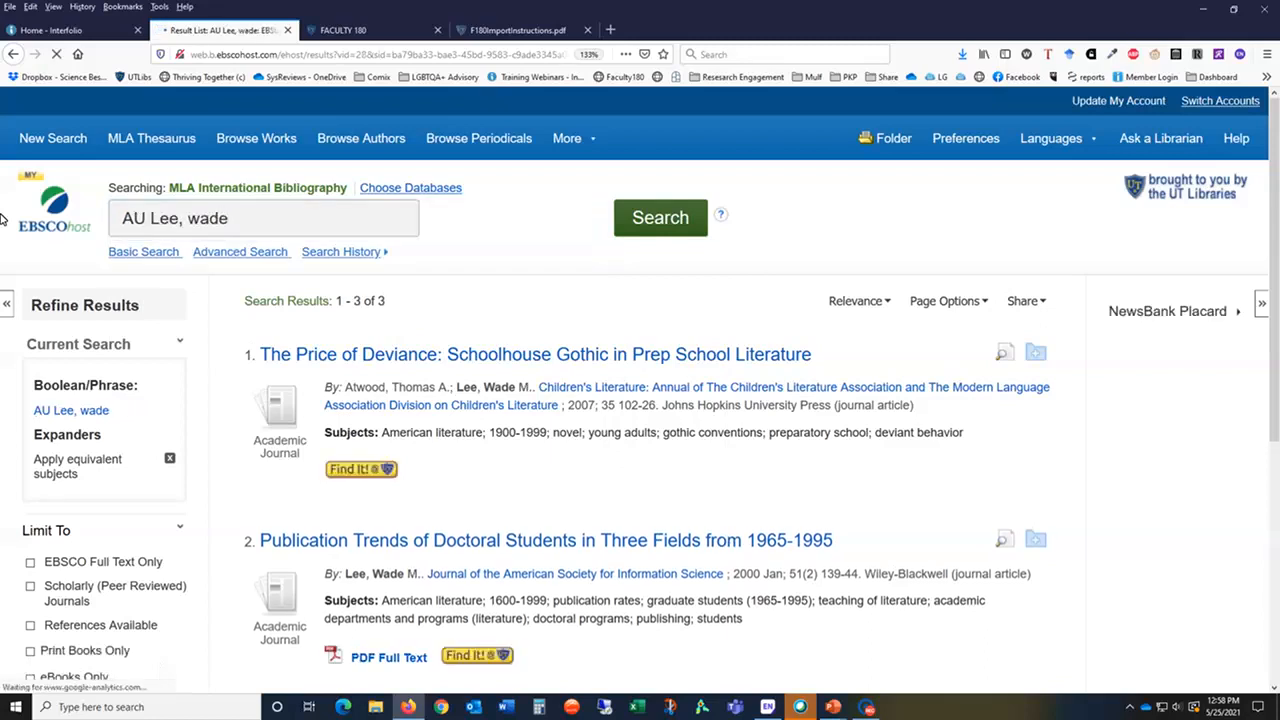
# Step: Add the articles "The Price of Deviance" and "Publication Trends of Doctoral Students" to the folder
pyautogui.scroll(-3, 242, 326)
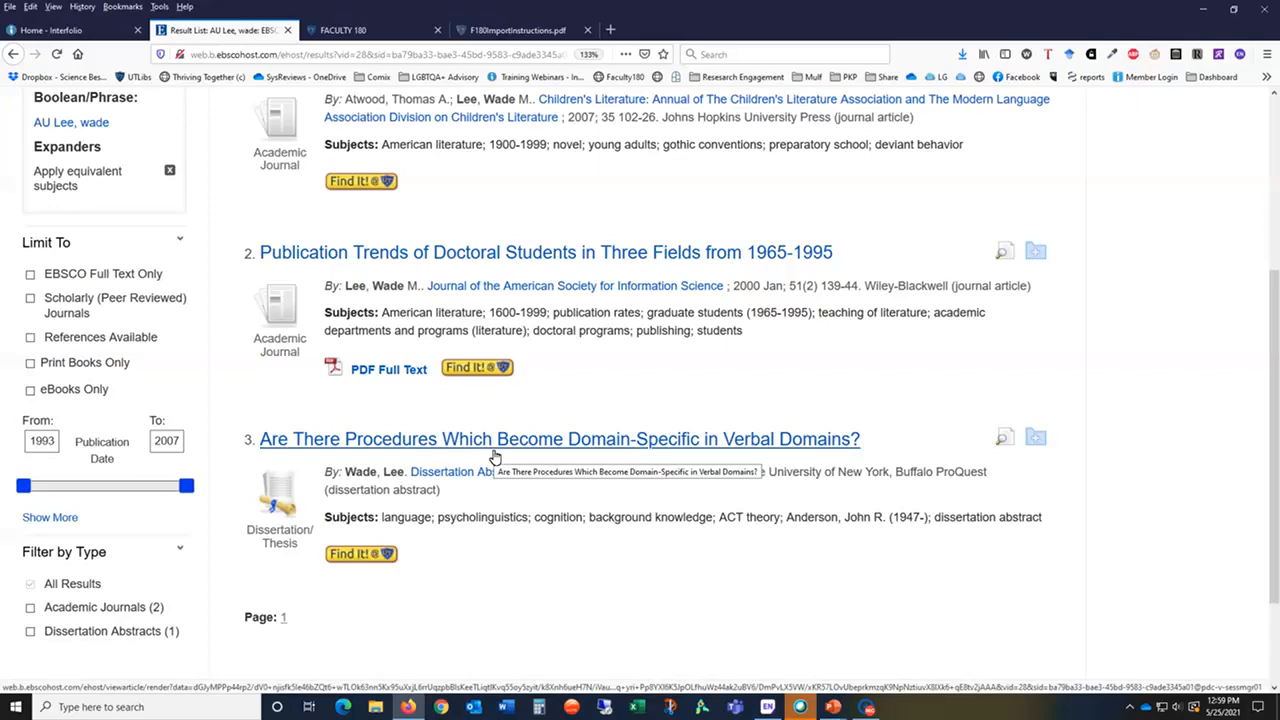
pyautogui.scroll(2, 494, 456)
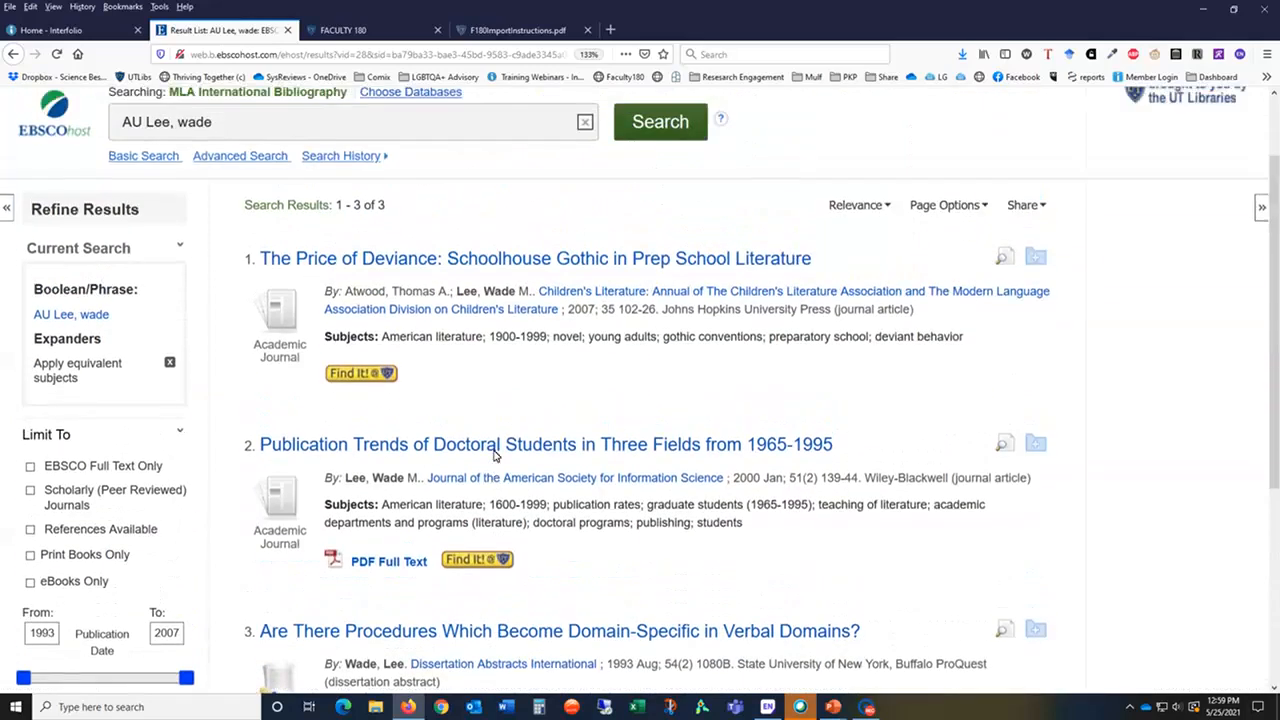
pyautogui.scroll(1, 494, 456)
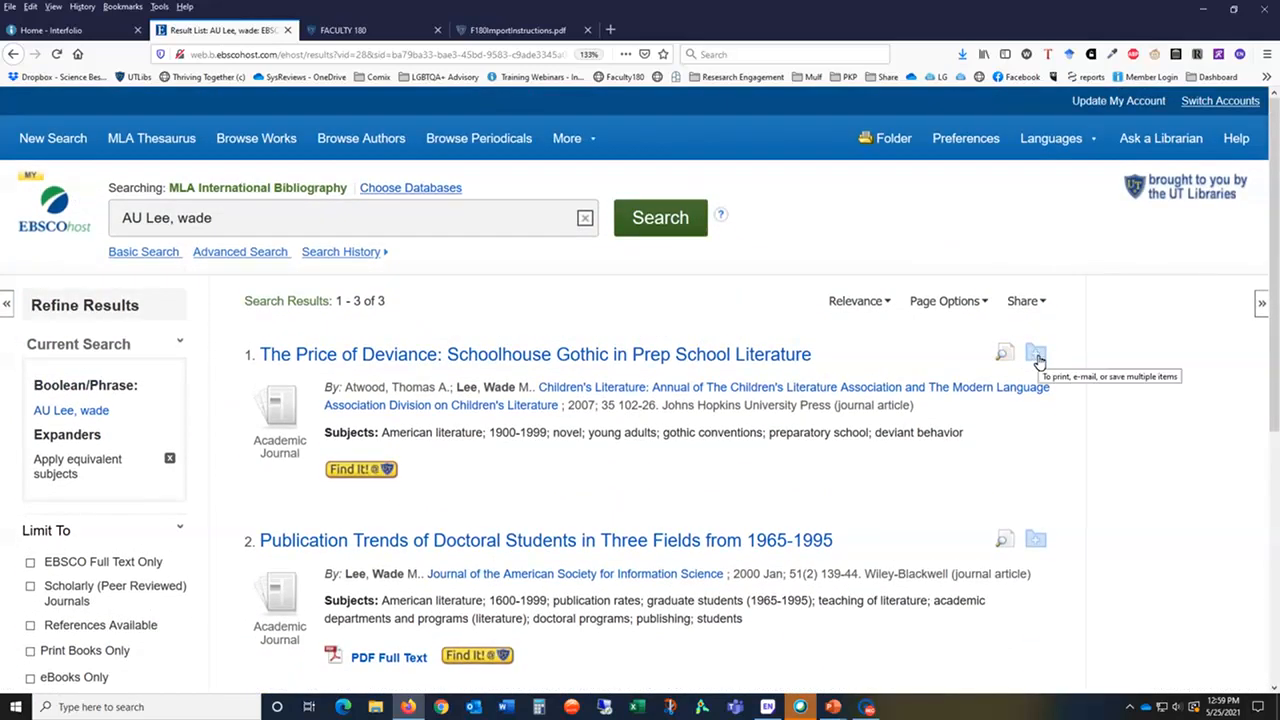
pyautogui.click(1036, 355)
pyautogui.click(1040, 538)
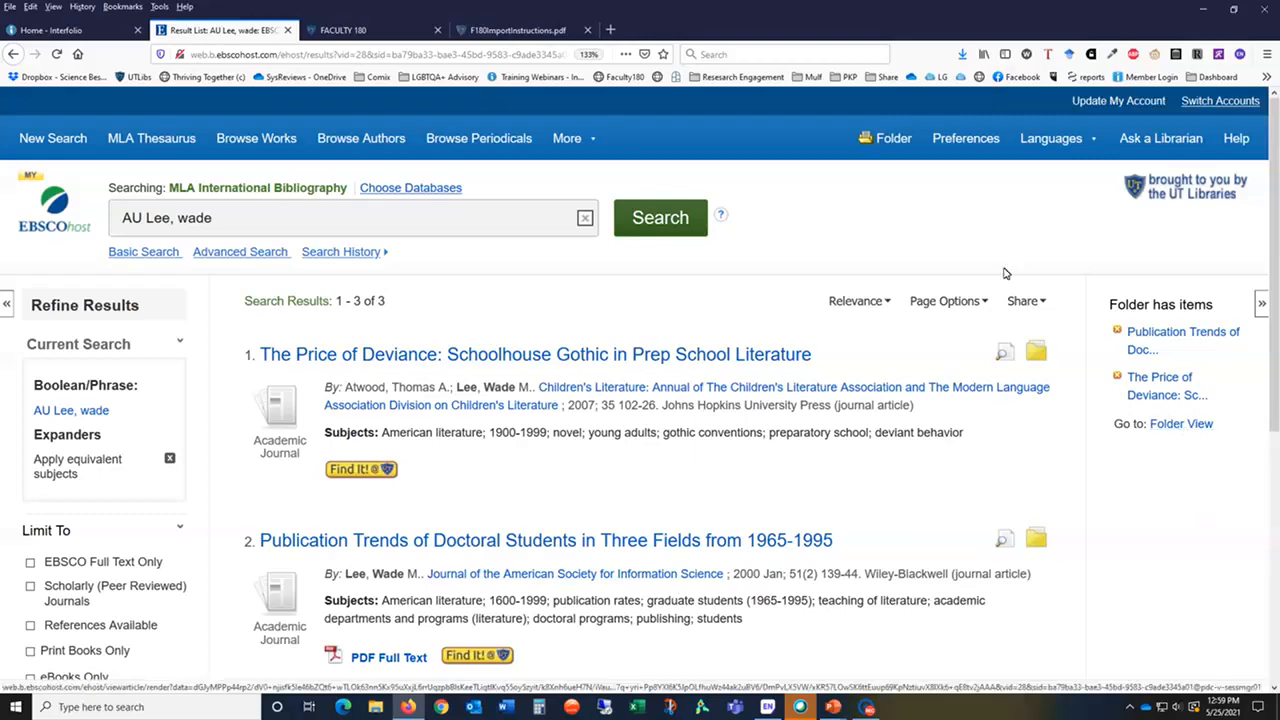
# Step: Open the folder and export both saved articles as citations in BibTeX format
pyautogui.click(894, 148)
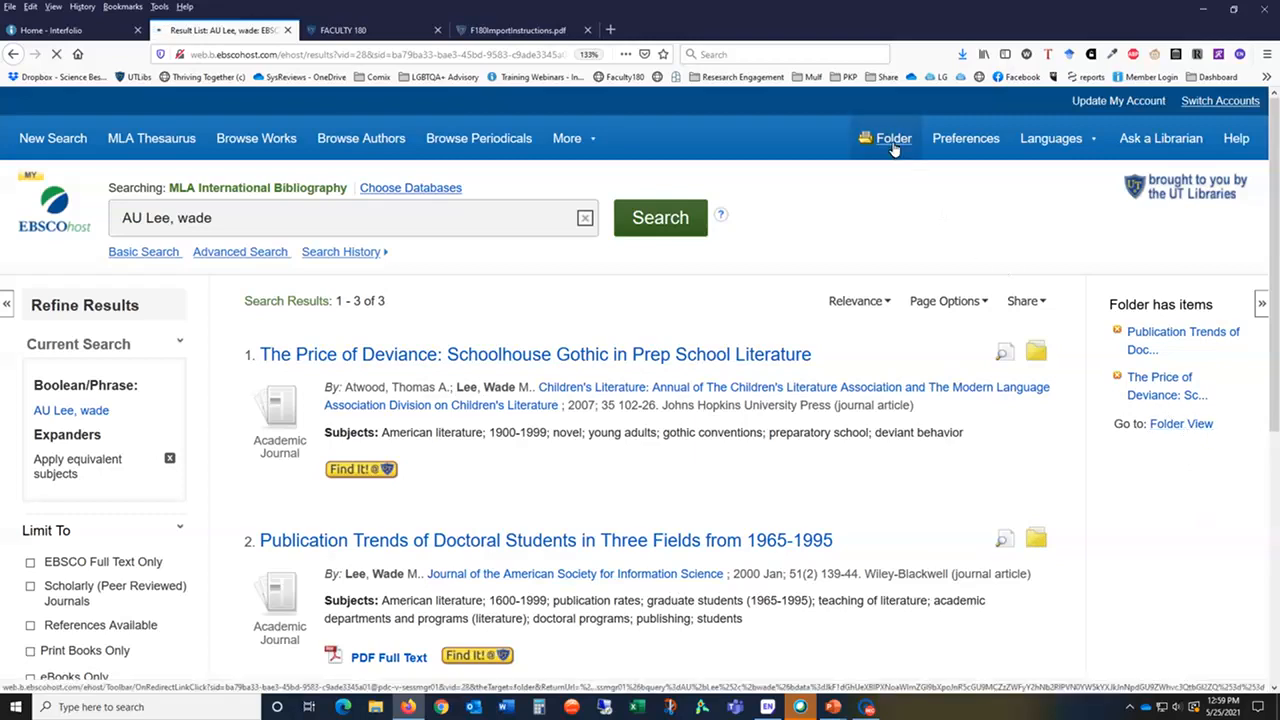
pyautogui.scroll(-2, 350, 398)
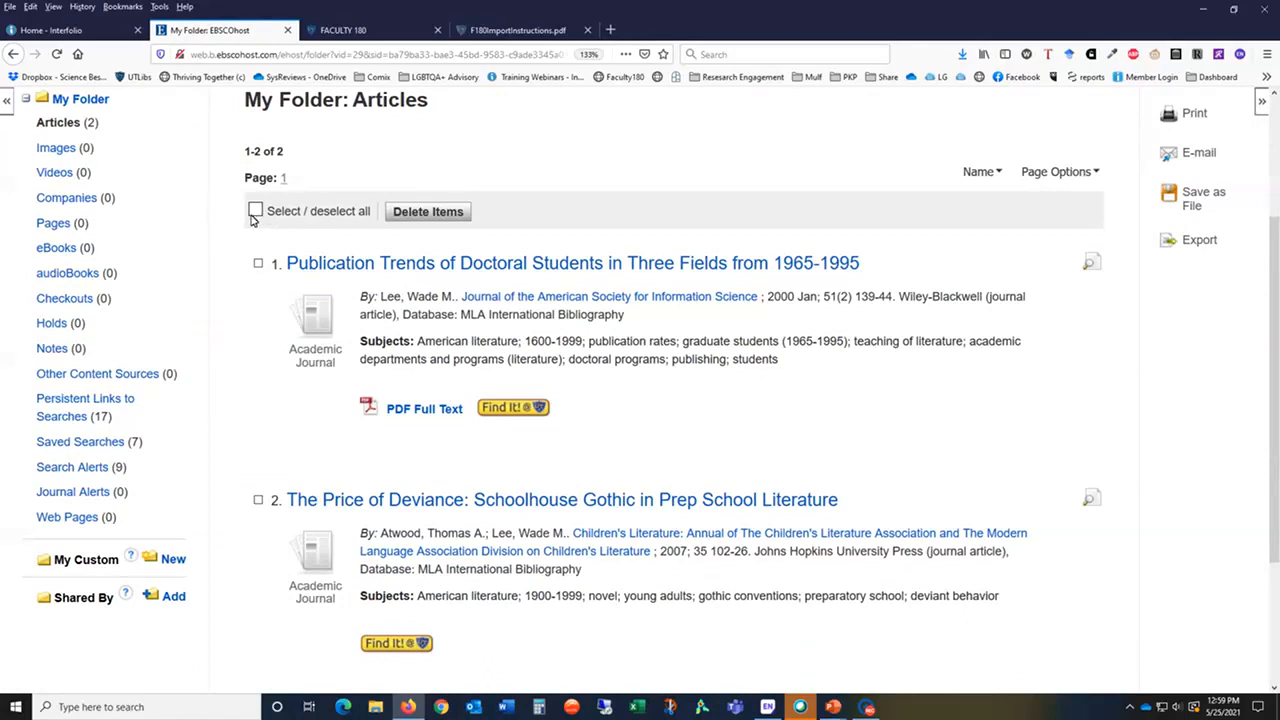
pyautogui.click(1212, 247)
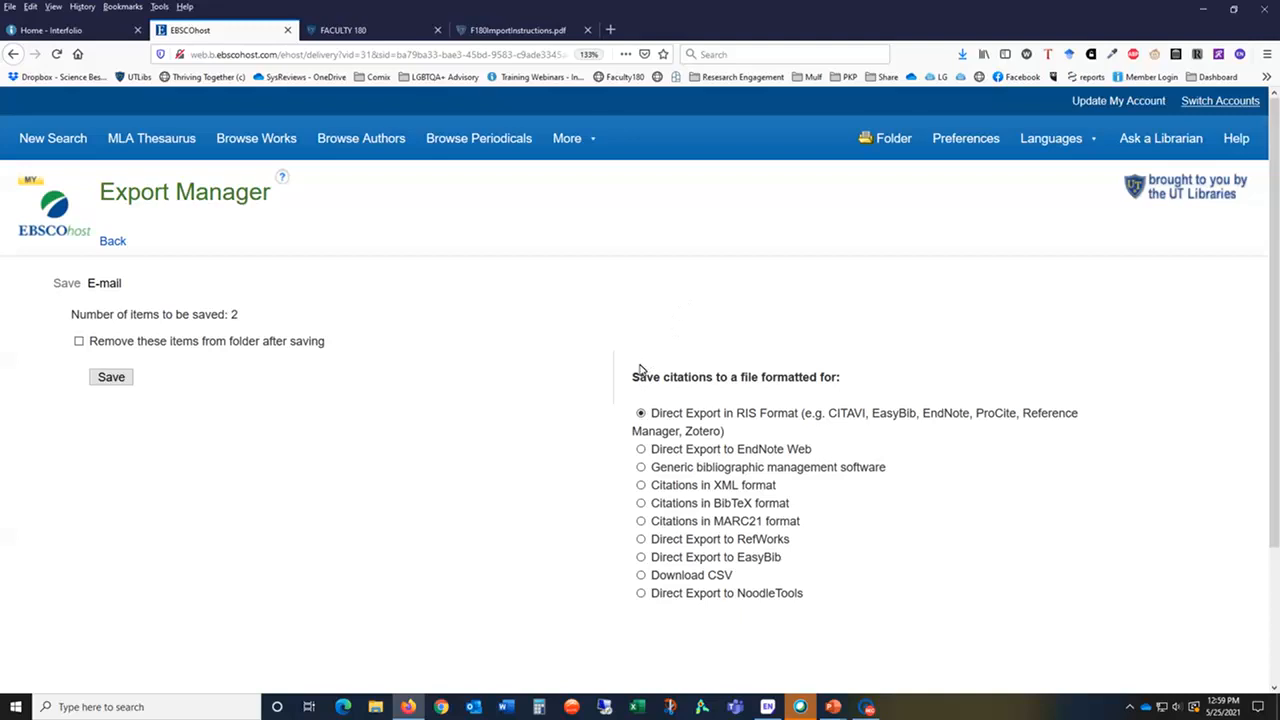
pyautogui.click(641, 503)
pyautogui.click(120, 378)
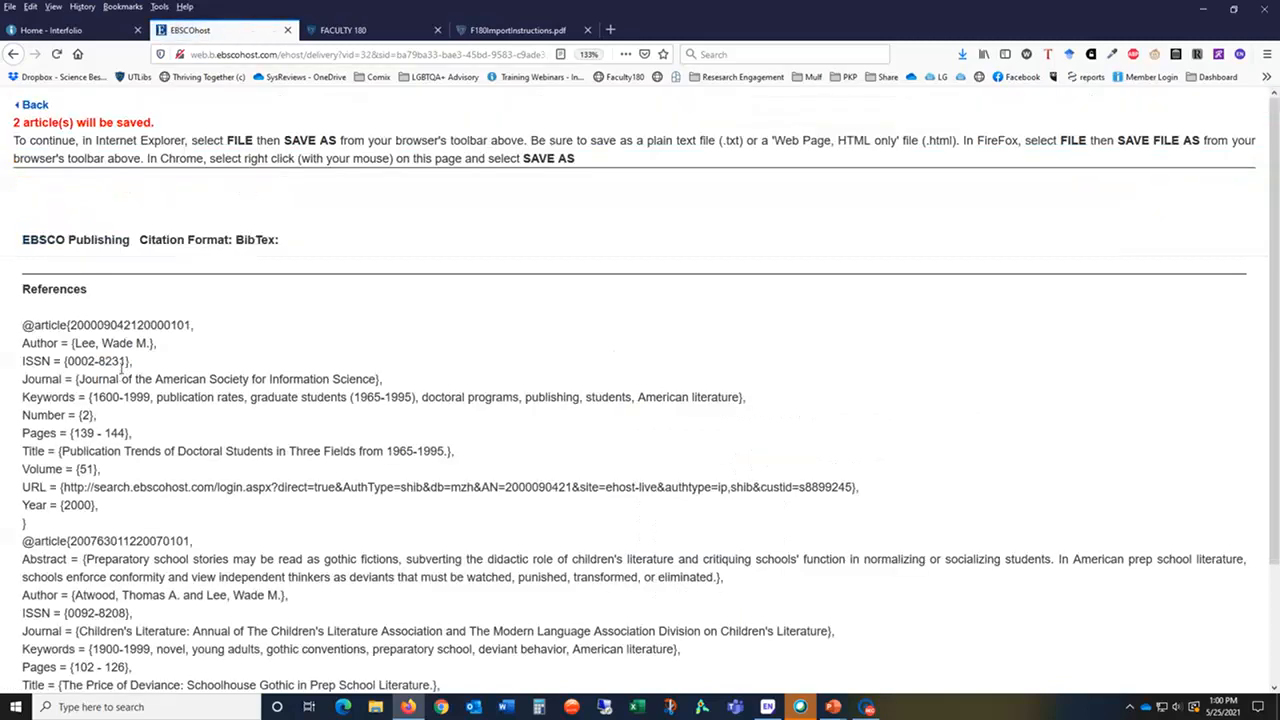
# Step: Copy both BibTeX references and save the page to Downloads as the text file EBSCOhost.txt
pyautogui.scroll(-3, 121, 372)
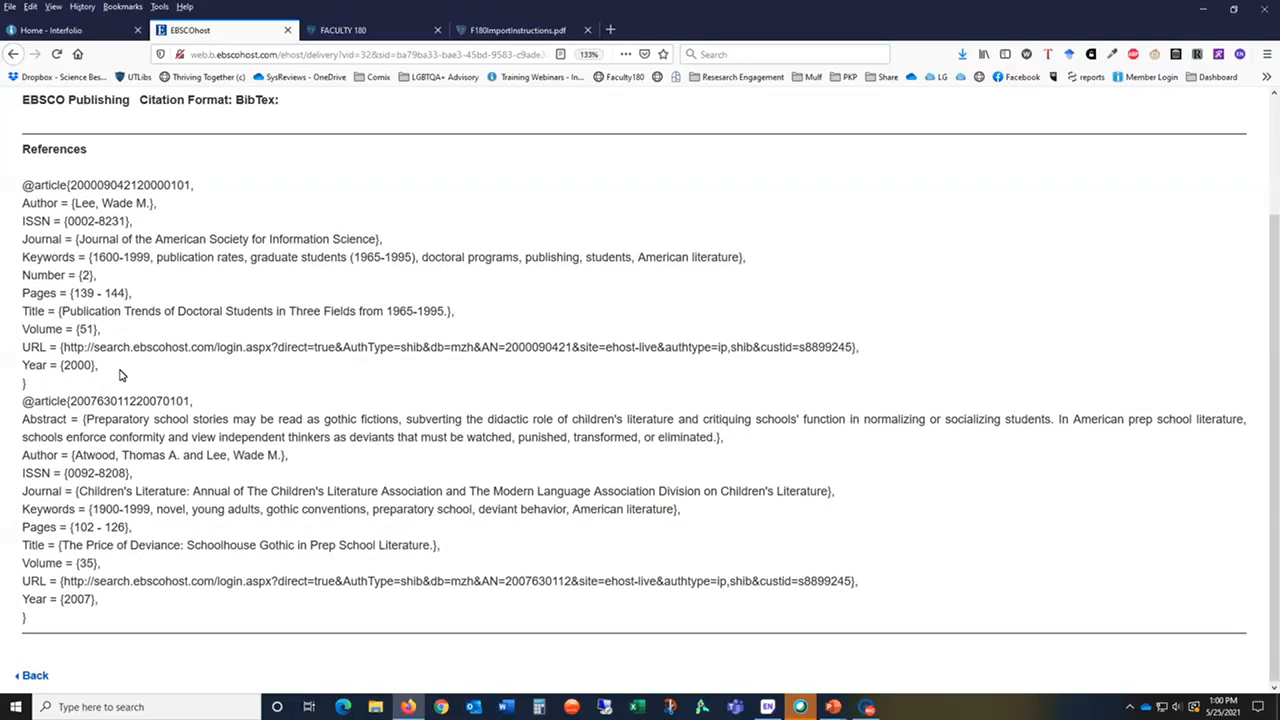
pyautogui.moveTo(15, 177); pyautogui.dragTo(420, 621)
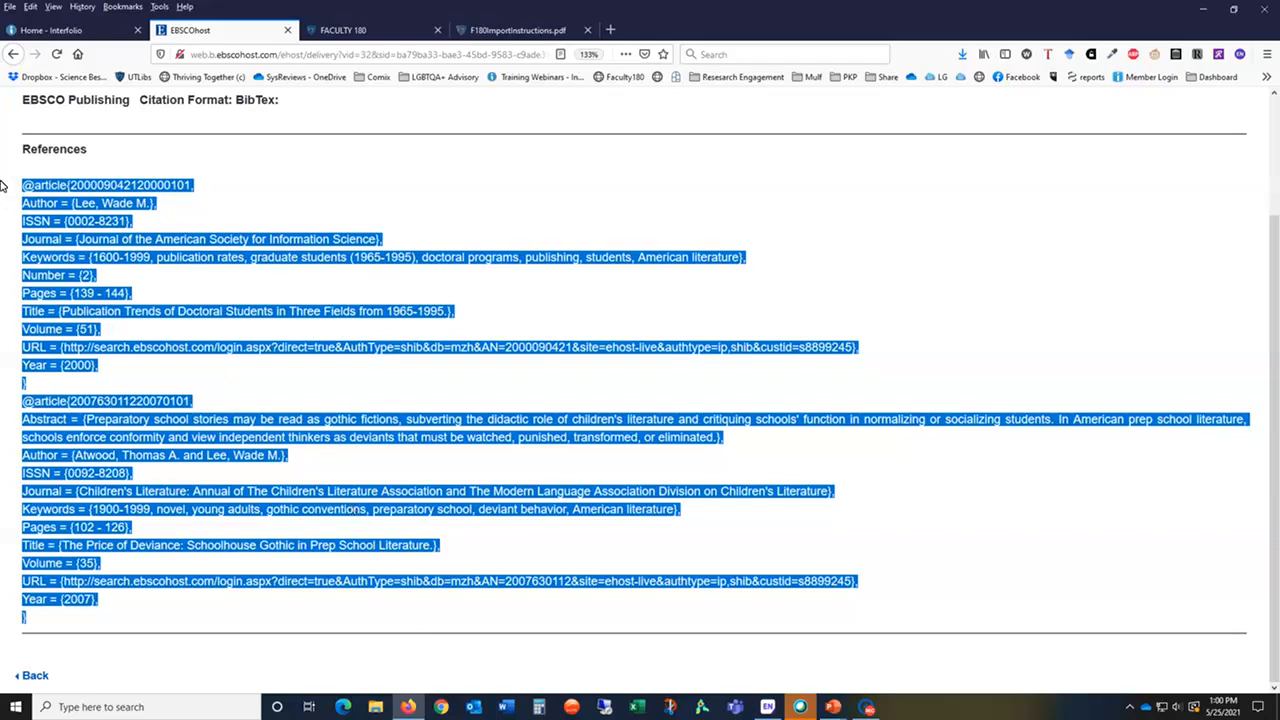
pyautogui.click(10, 8)
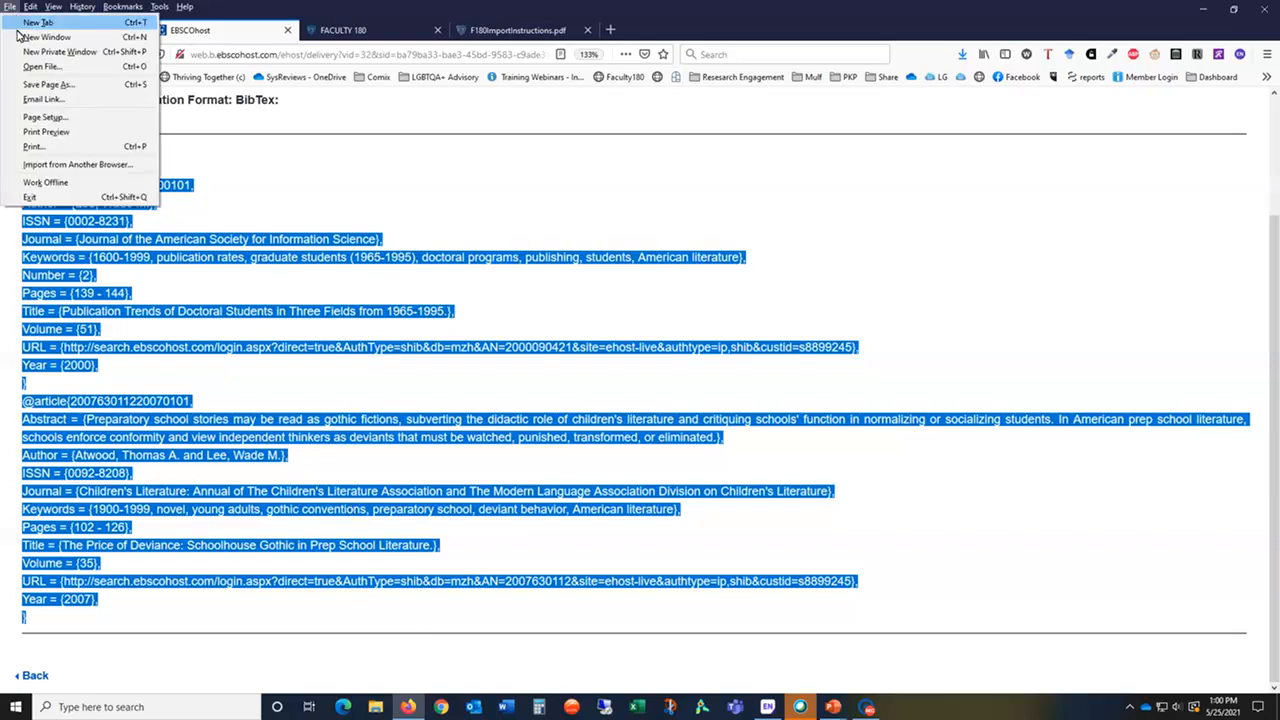
pyautogui.click(44, 87)
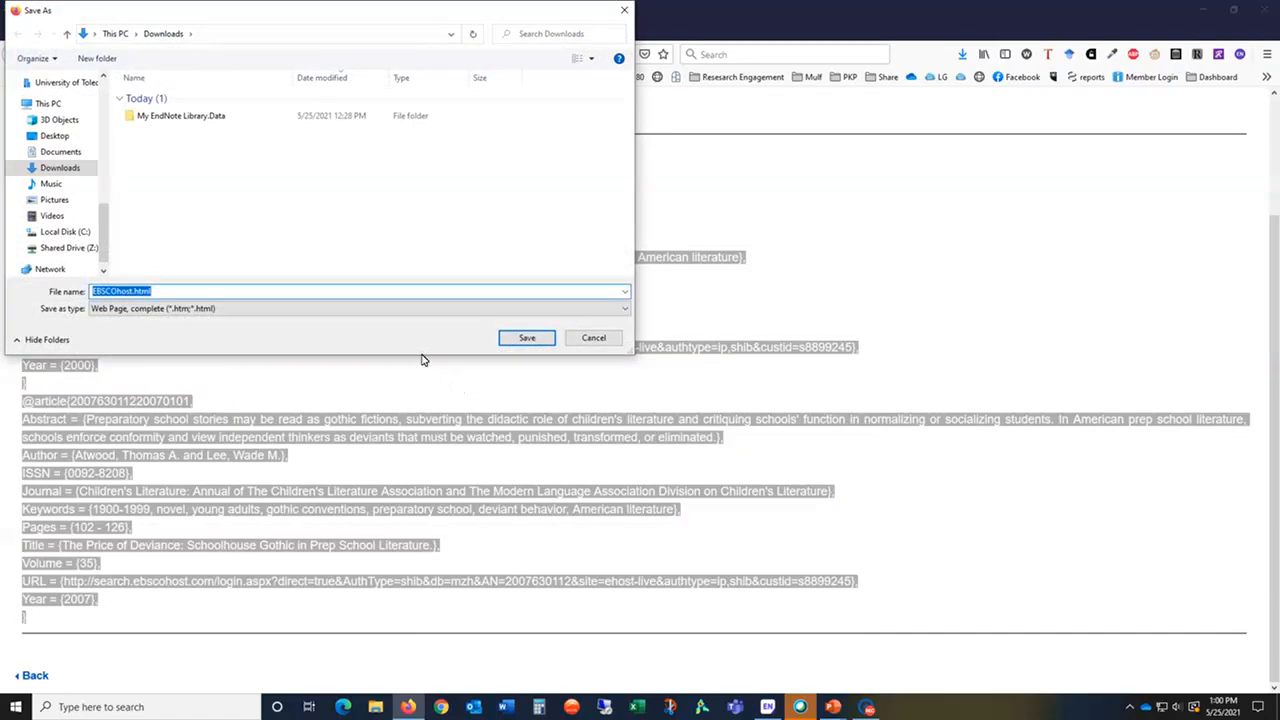
pyautogui.click(373, 311)
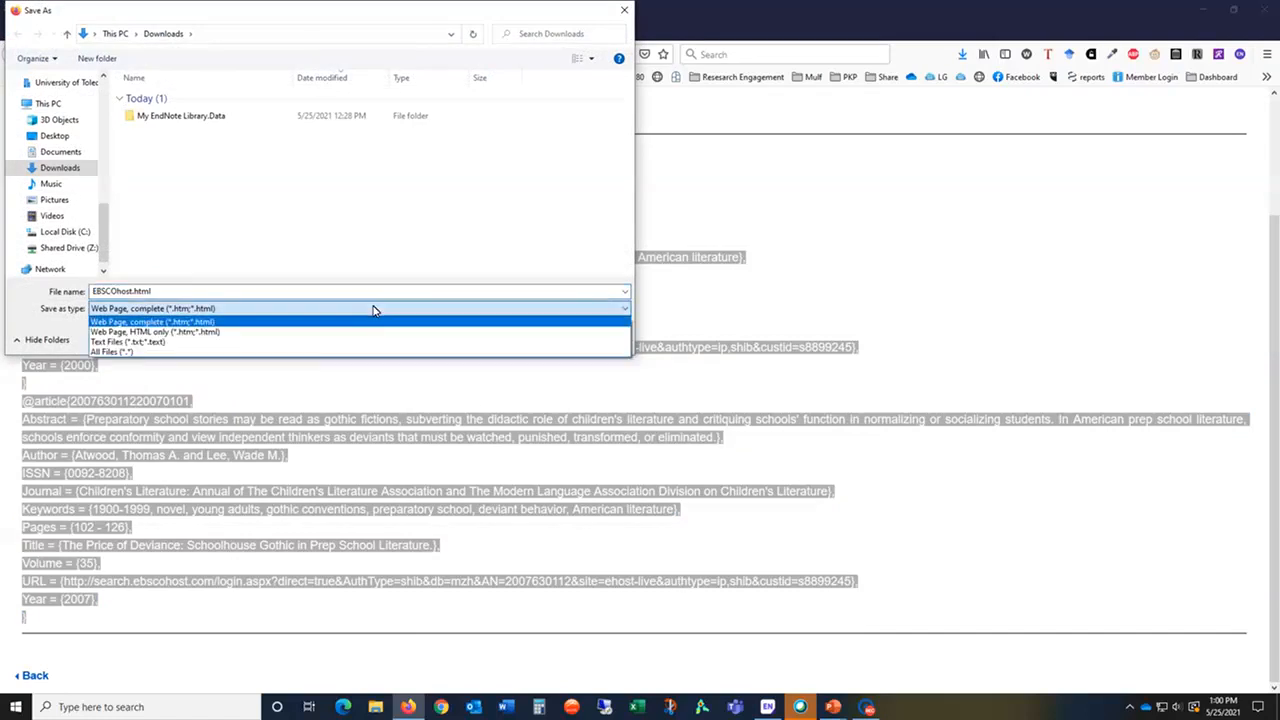
pyautogui.click(327, 349)
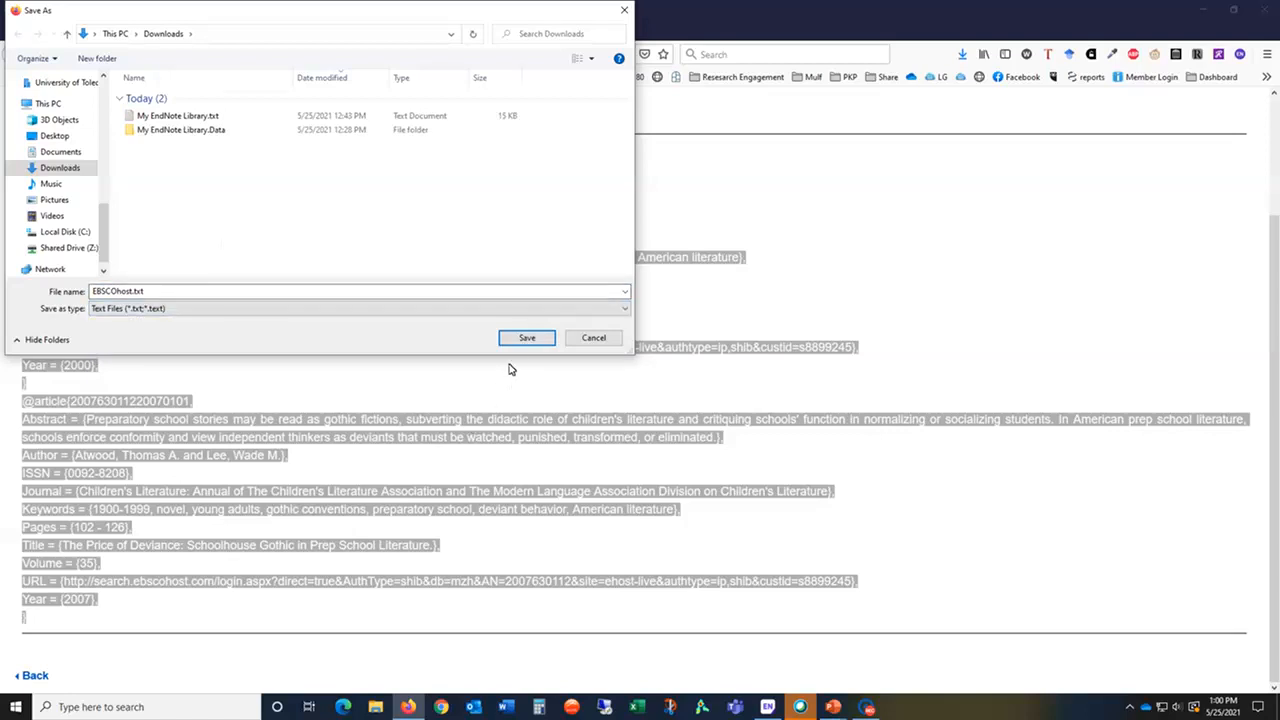
pyautogui.click(527, 339)
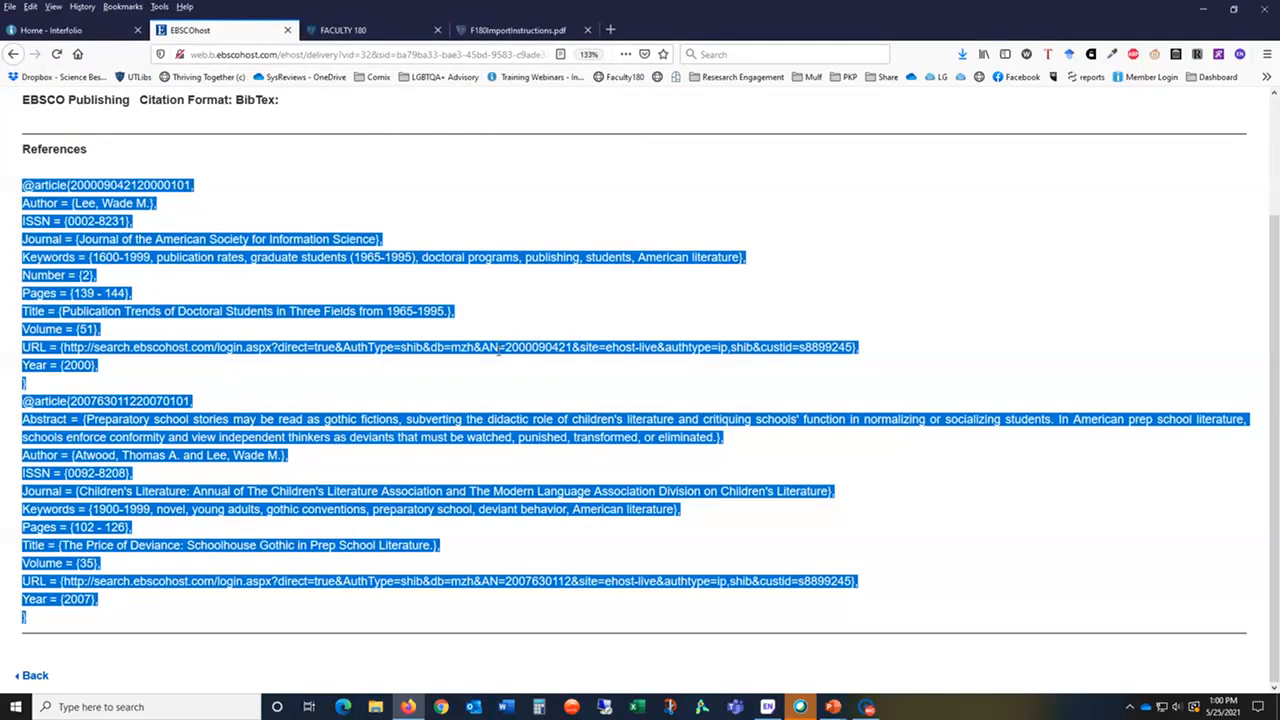
# Step: Switch to Interfolio Faculty180, start a Generic (RIS / BibTeX) import, and set the citation format to BibTeX
pyautogui.click(52, 30)
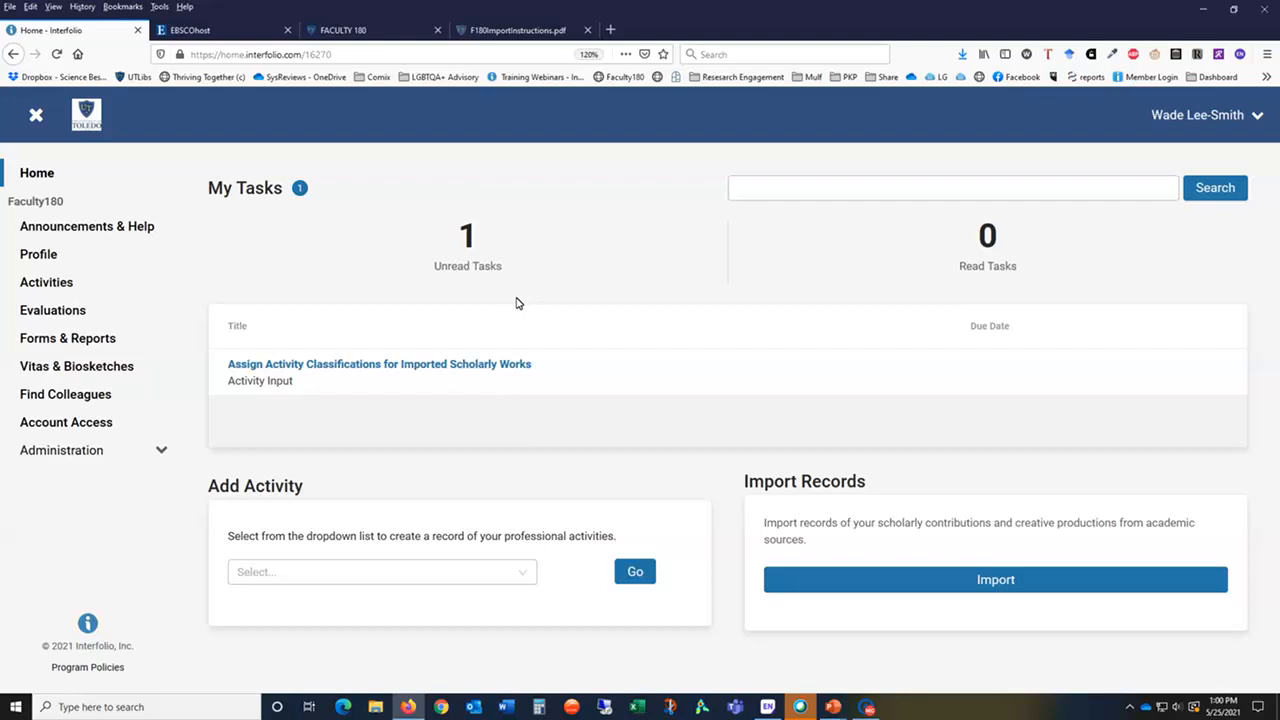
pyautogui.click(995, 581)
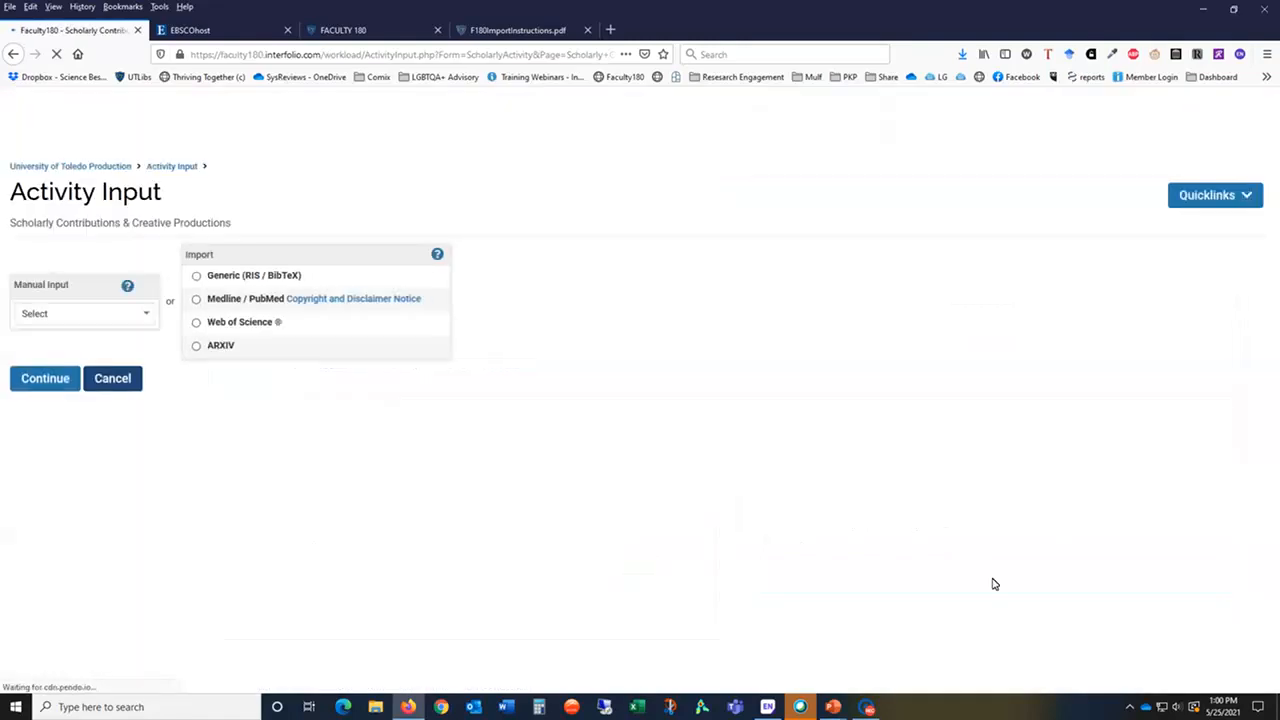
pyautogui.click(196, 253)
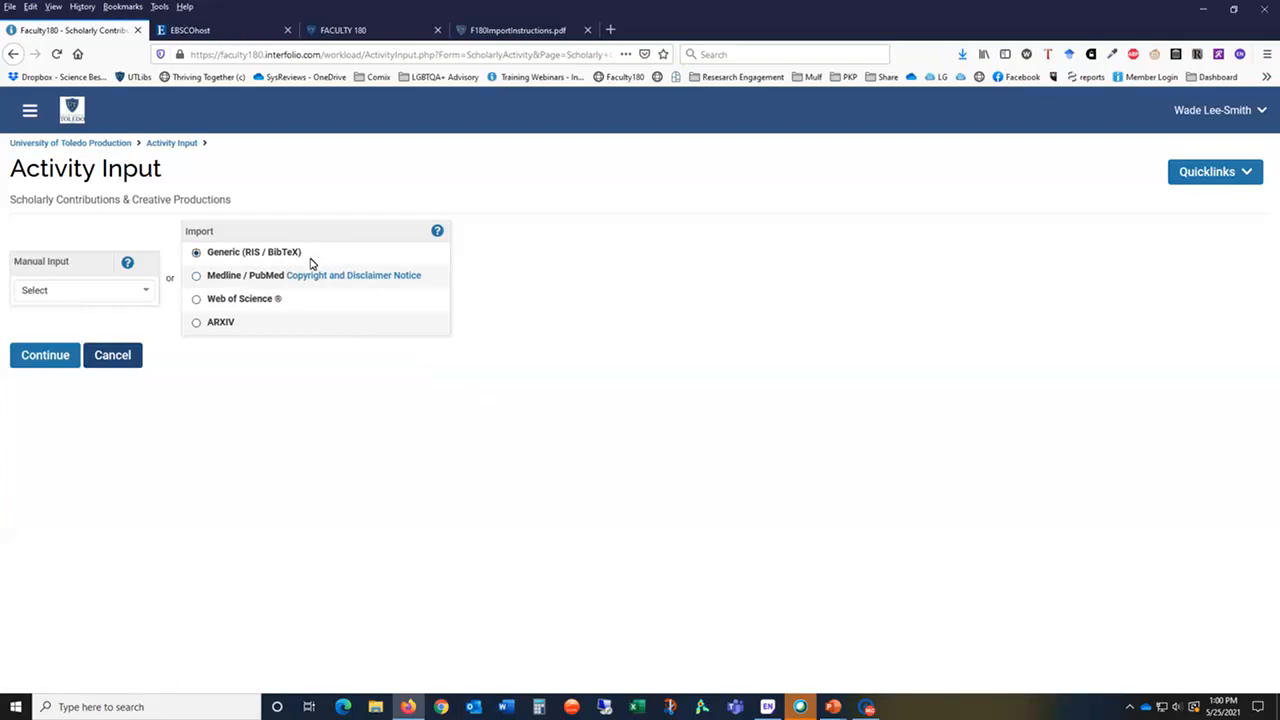
pyautogui.click(45, 356)
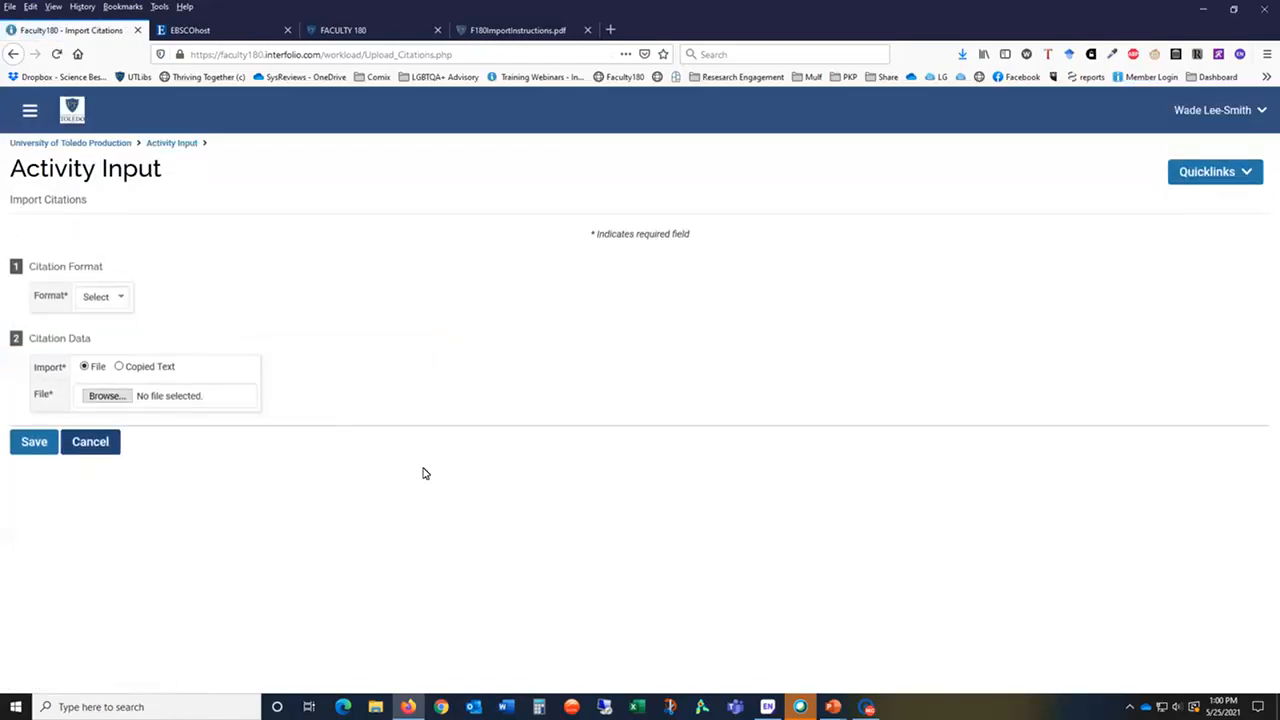
pyautogui.click(115, 300)
pyautogui.click(104, 351)
# Step: Choose copied text as the citation data source and paste in the BibTeX references
pyautogui.click(119, 366)
pyautogui.click(190, 408)
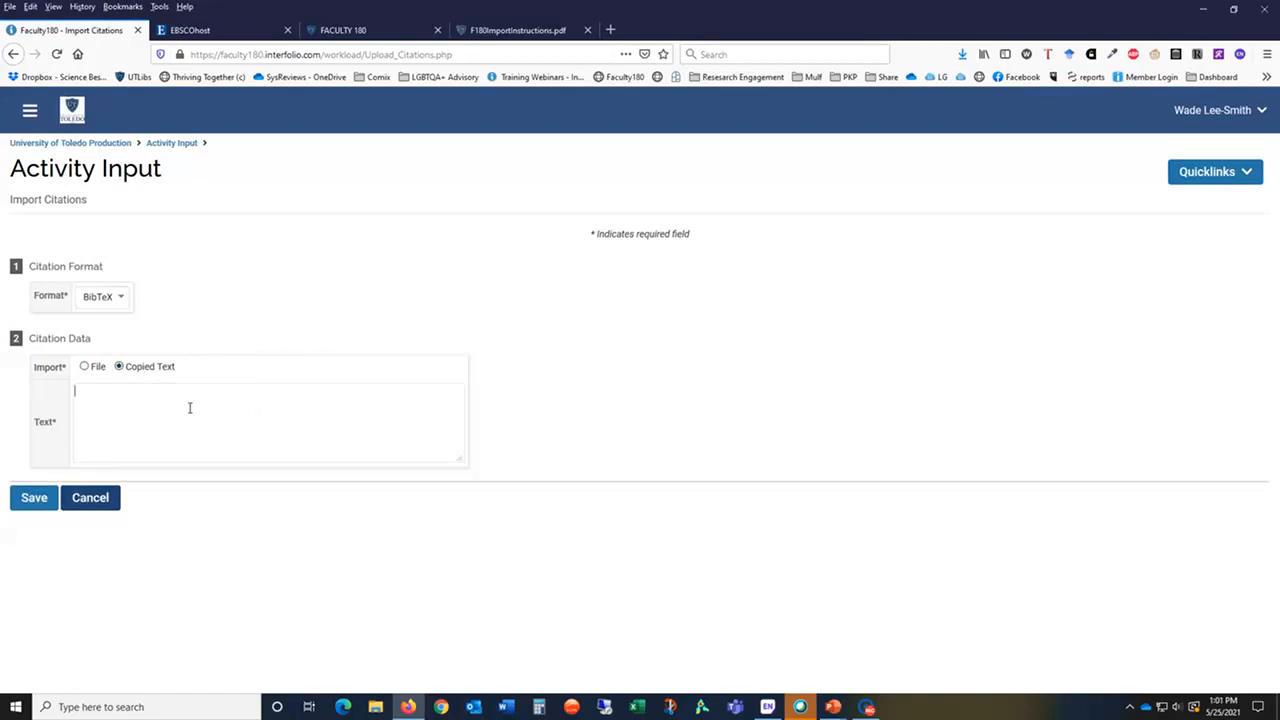
pyautogui.hotkey('ctrl', 'v')
pyautogui.scroll(10, 391, 443)
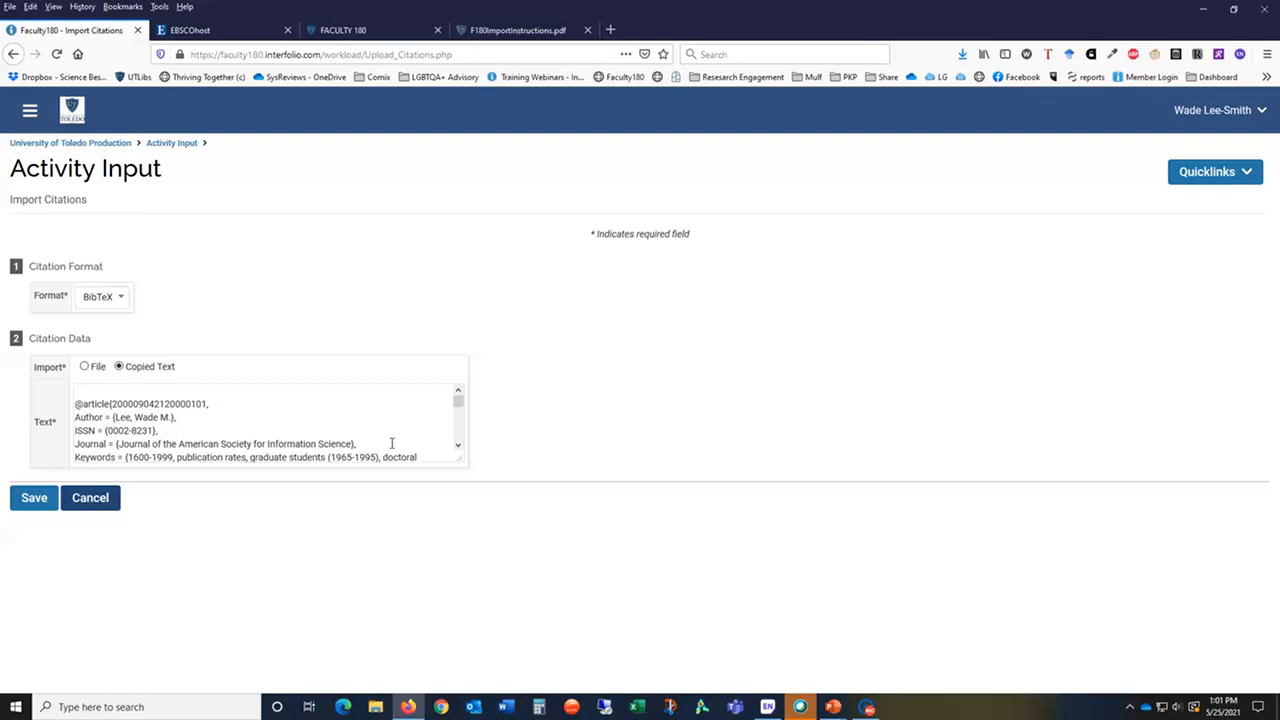
# Step: Use the file EBSCOhost.txt as the citation data instead and submit it for import
pyautogui.click(85, 367)
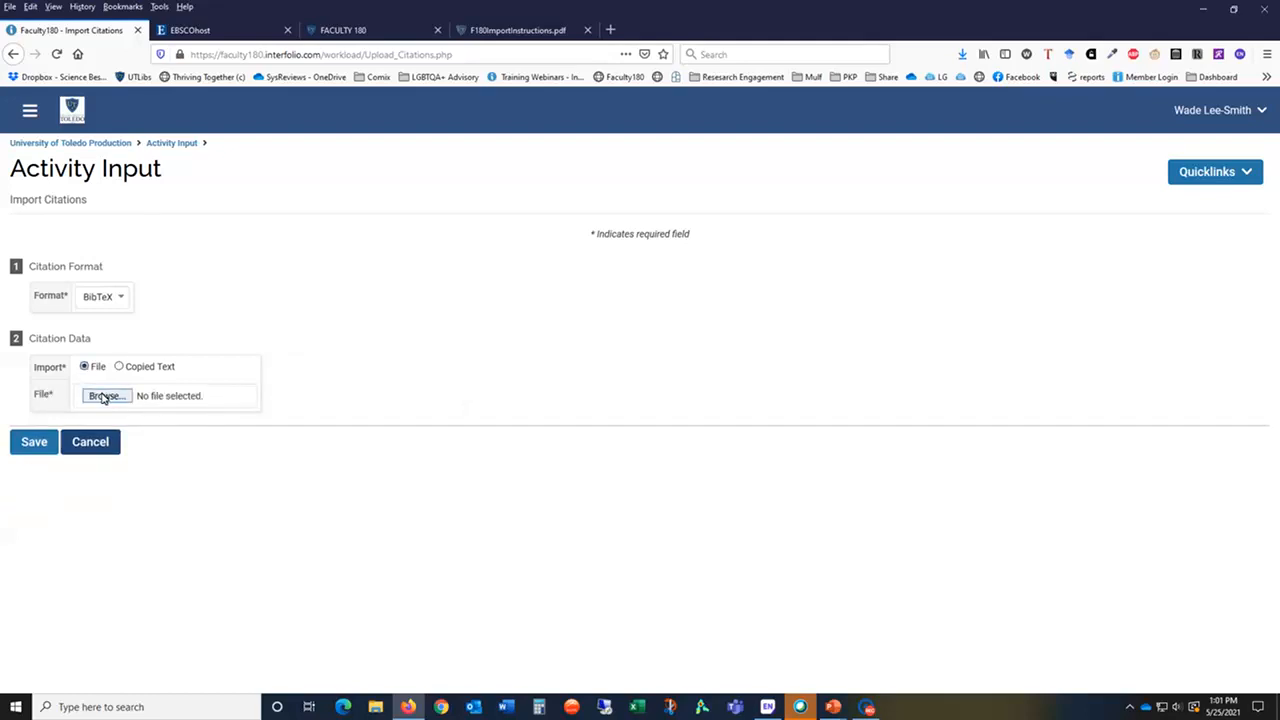
pyautogui.click(105, 396)
pyautogui.doubleClick(160, 115)
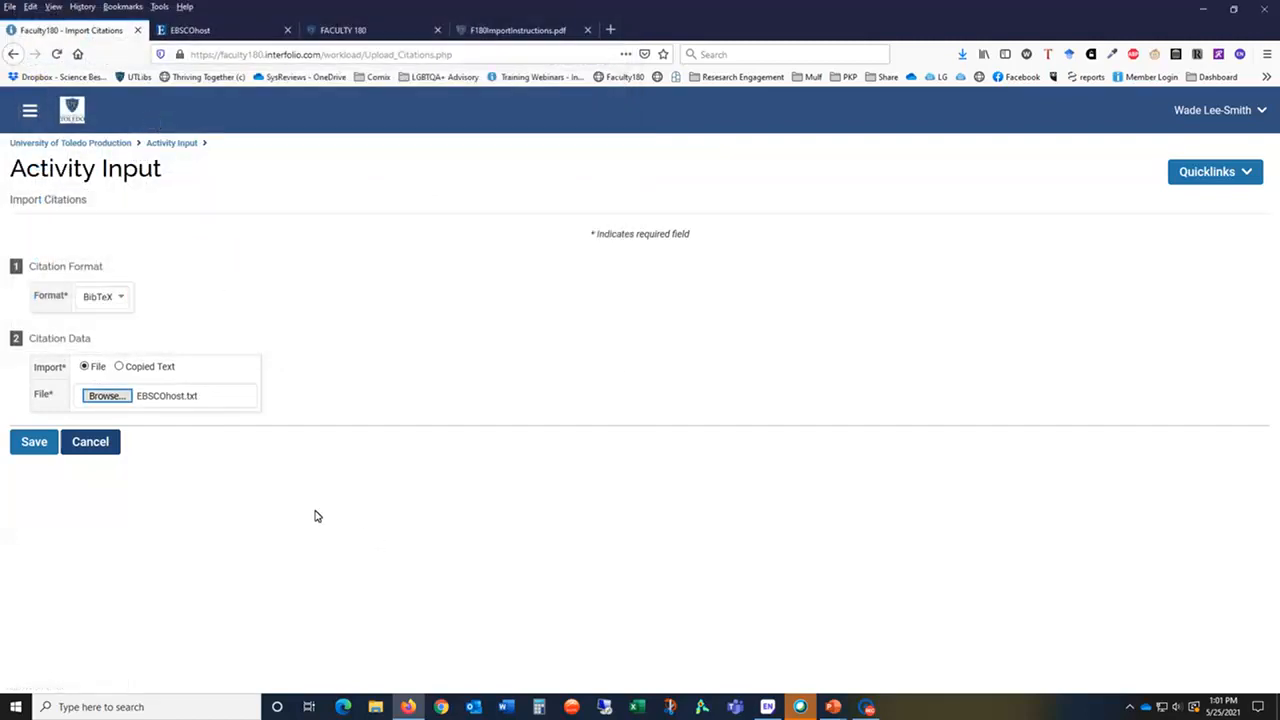
pyautogui.click(33, 447)
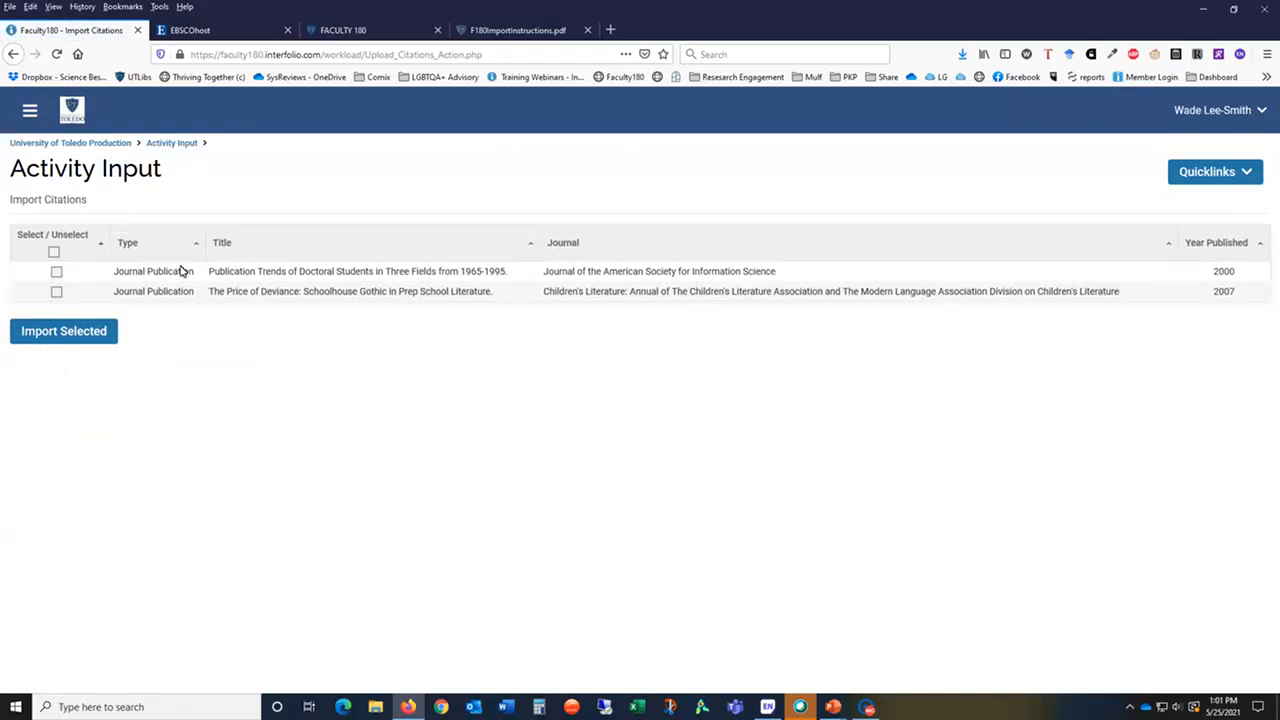
# Step: Select both listed journal publications, import them, and go back to the activities list to review Publications & Scholarly Contributions
pyautogui.click(54, 251)
pyautogui.click(96, 334)
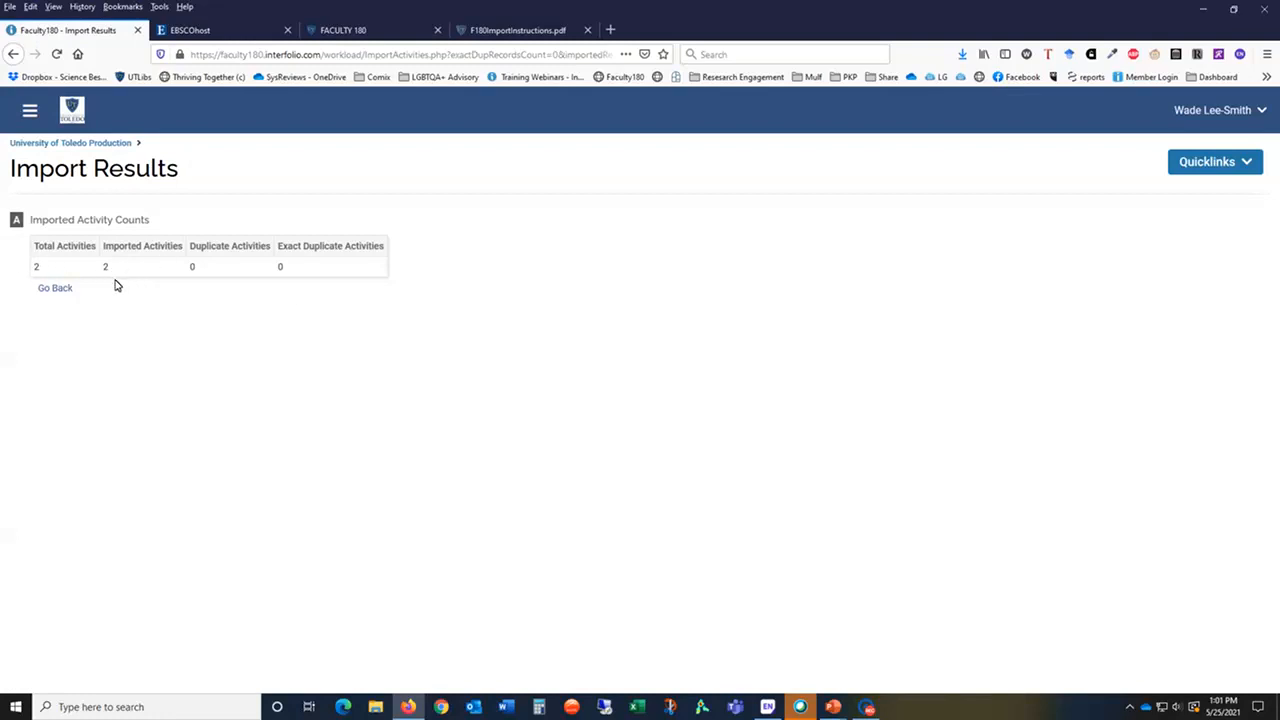
pyautogui.click(56, 289)
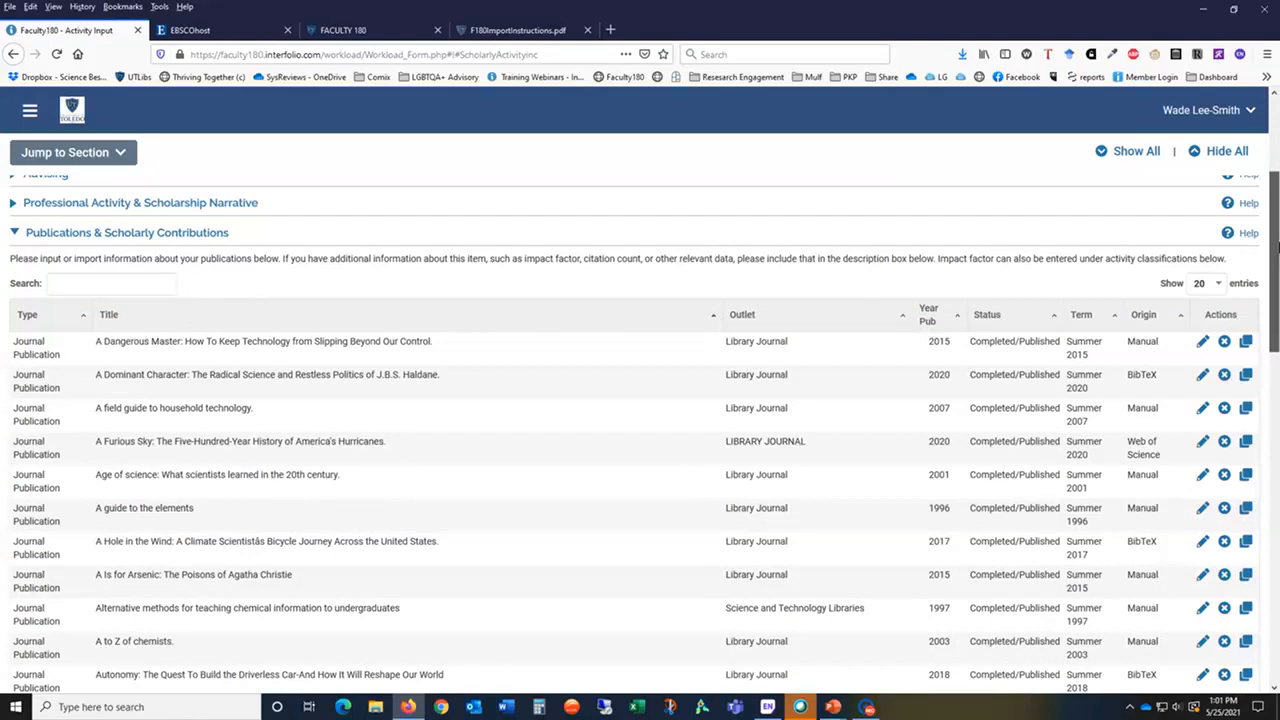
pyautogui.moveTo(1277, 247); pyautogui.dragTo(1277, 244)
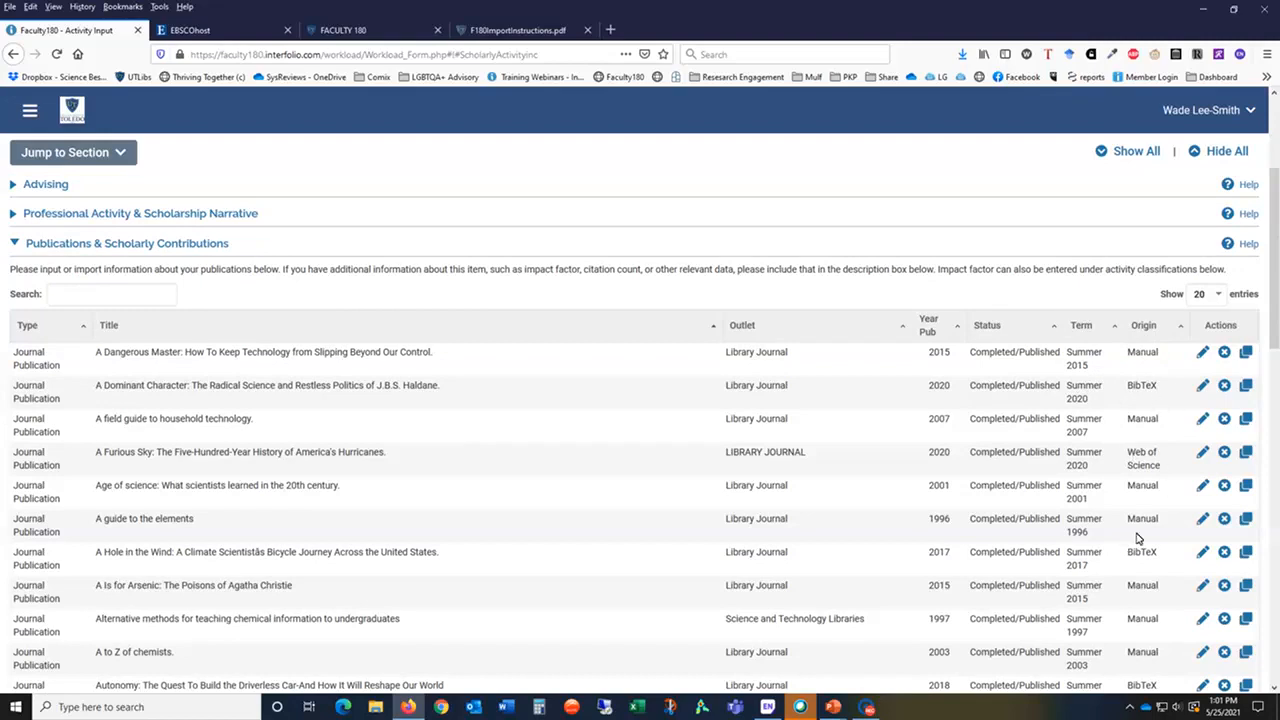
pyautogui.scroll(4, 1125, 300)
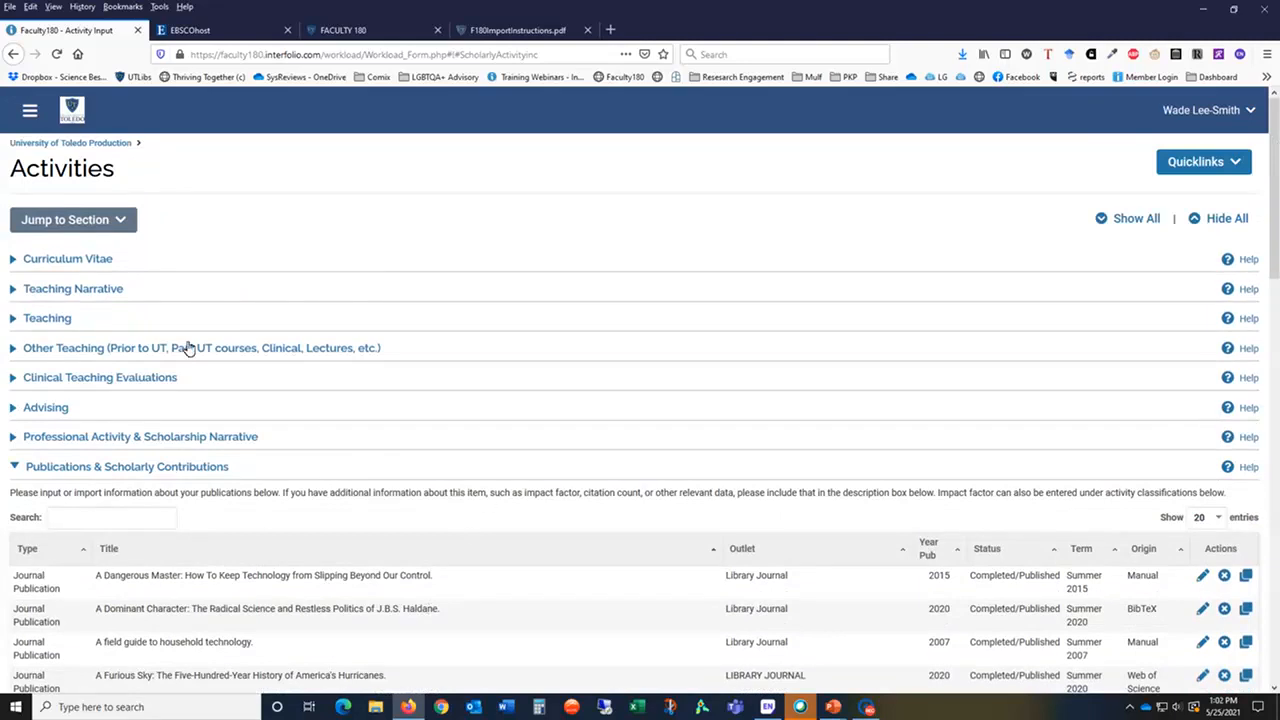
# Step: From the home page, open the task Assign Activity Classifications for Imported Scholarly Works and start adding required information for the first listed article
pyautogui.click(68, 148)
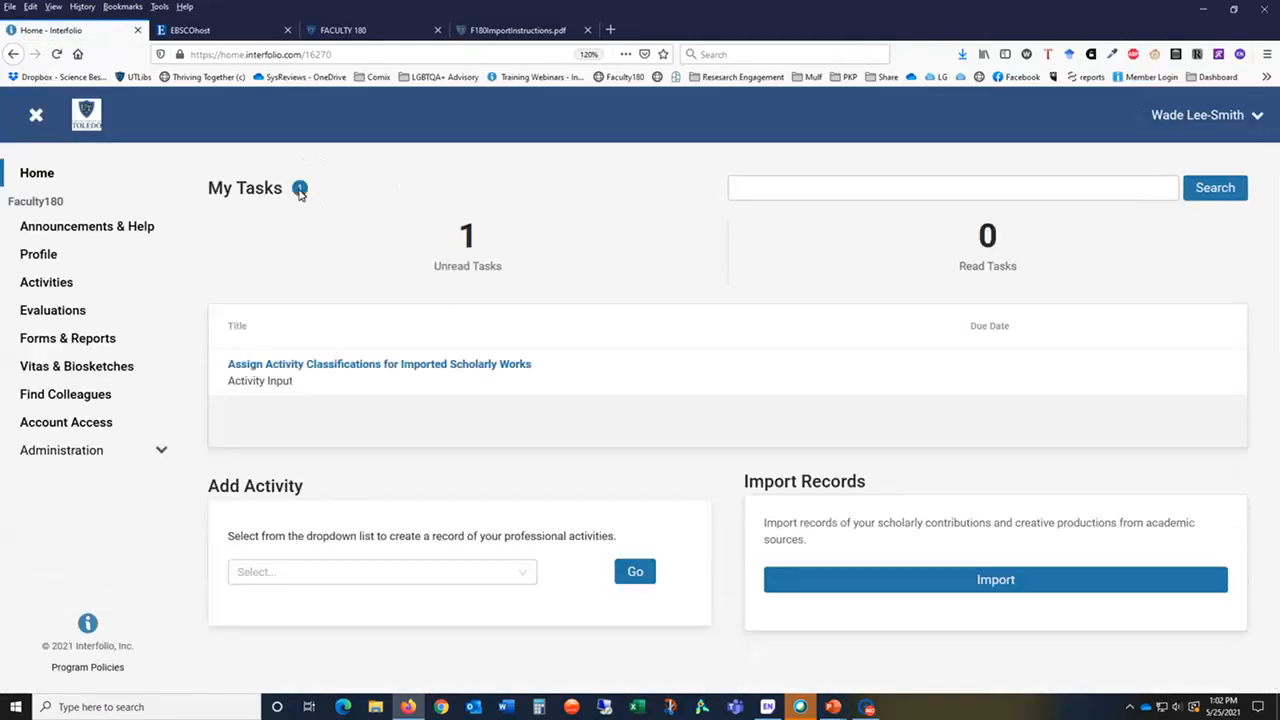
pyautogui.click(393, 366)
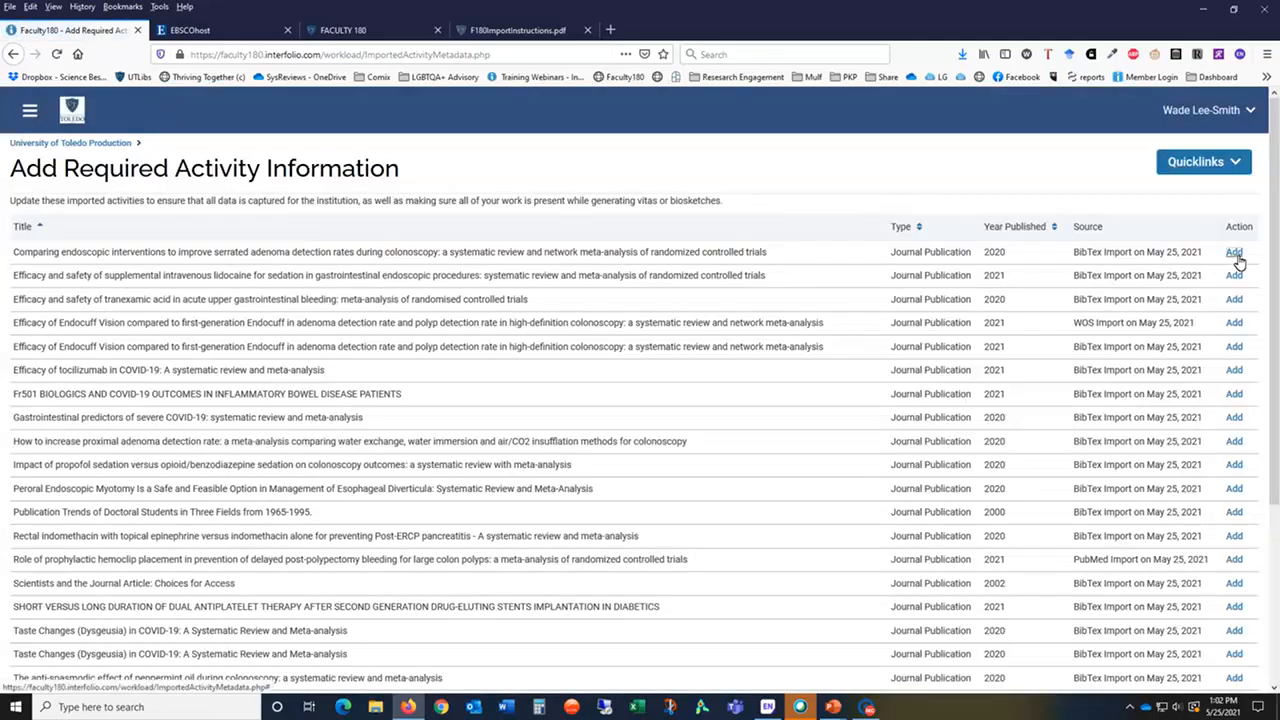
pyautogui.click(1235, 254)
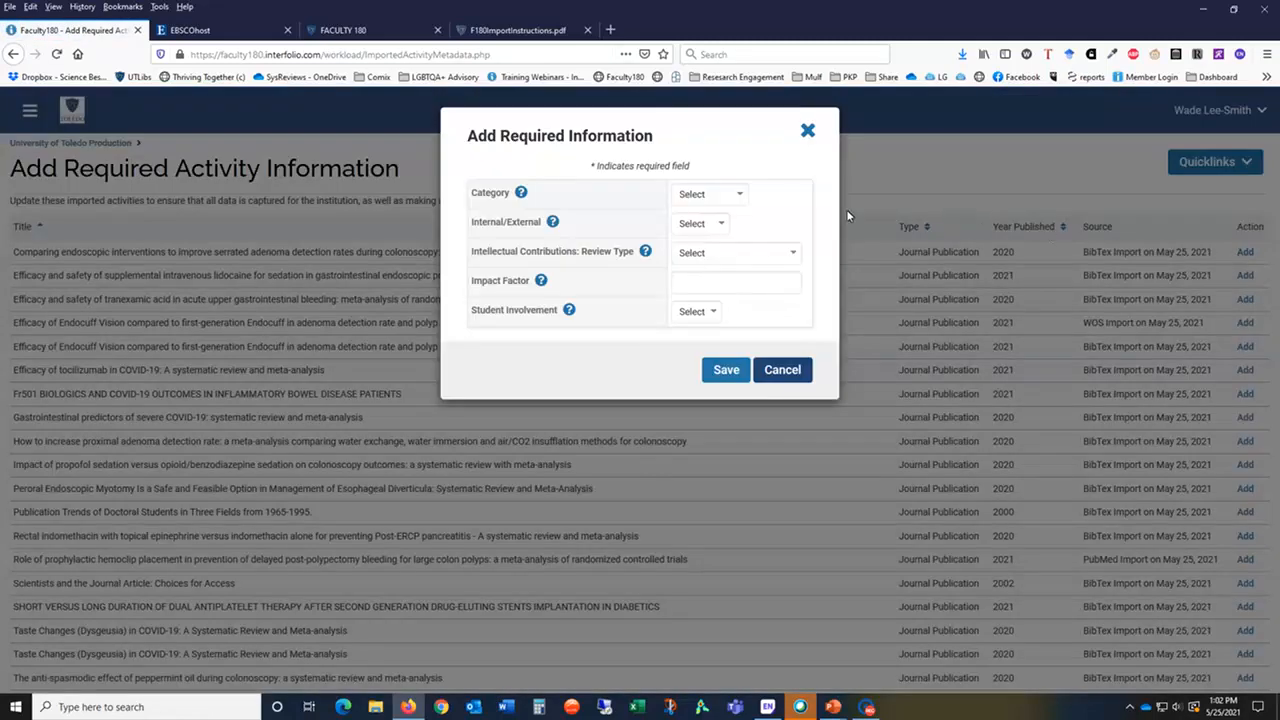
# Step: Classify the article as Research, External and Blind Peer Reviewed with student involvement No, save it, and return to the home page
pyautogui.click(742, 195)
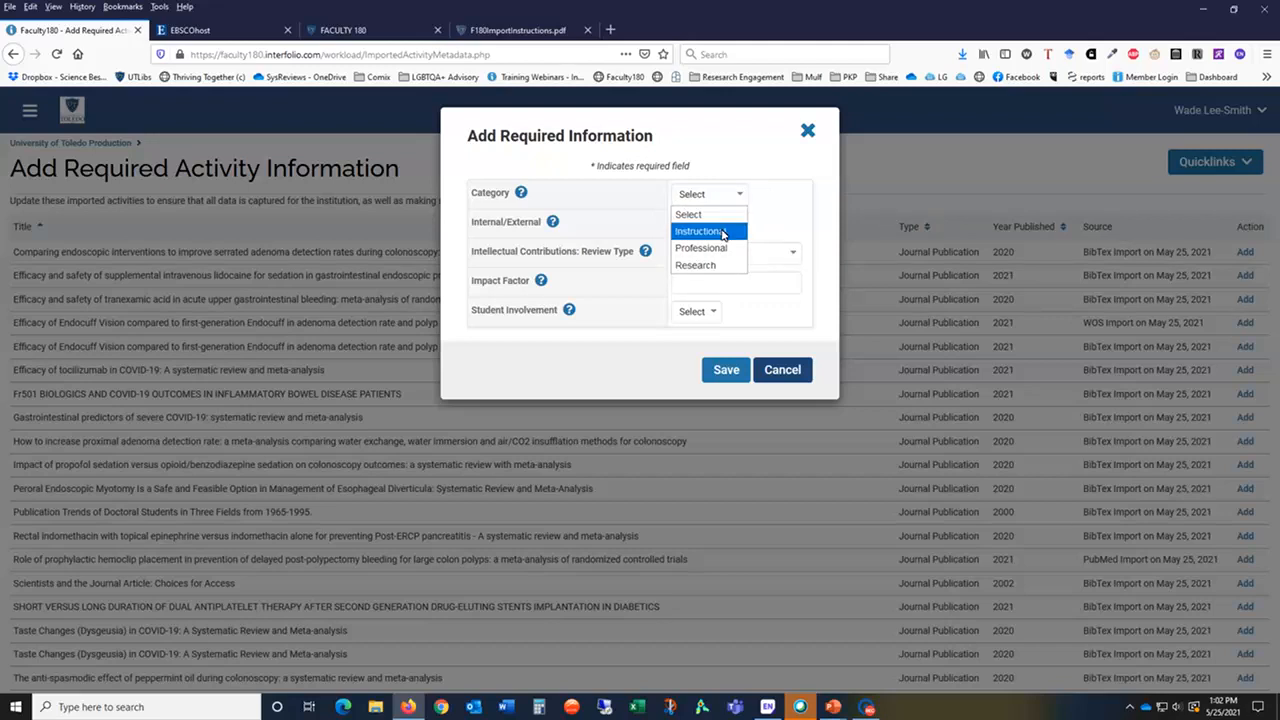
pyautogui.click(700, 268)
pyautogui.click(702, 225)
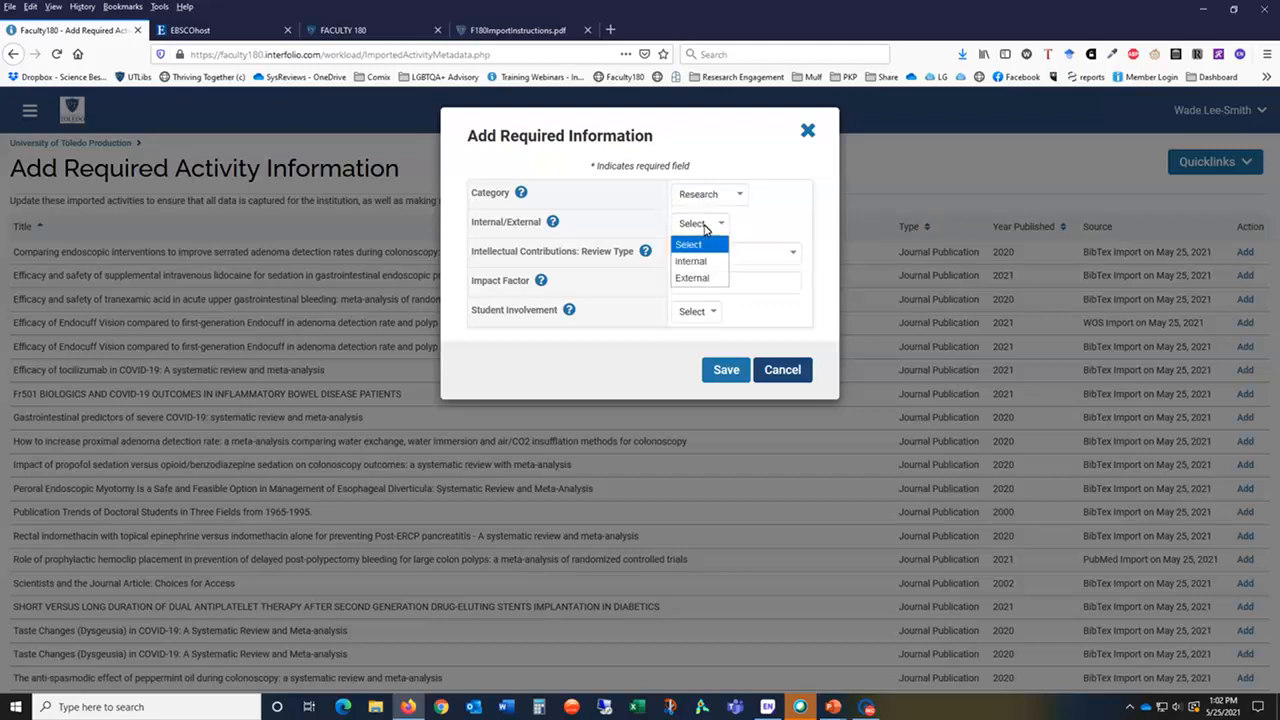
pyautogui.click(708, 278)
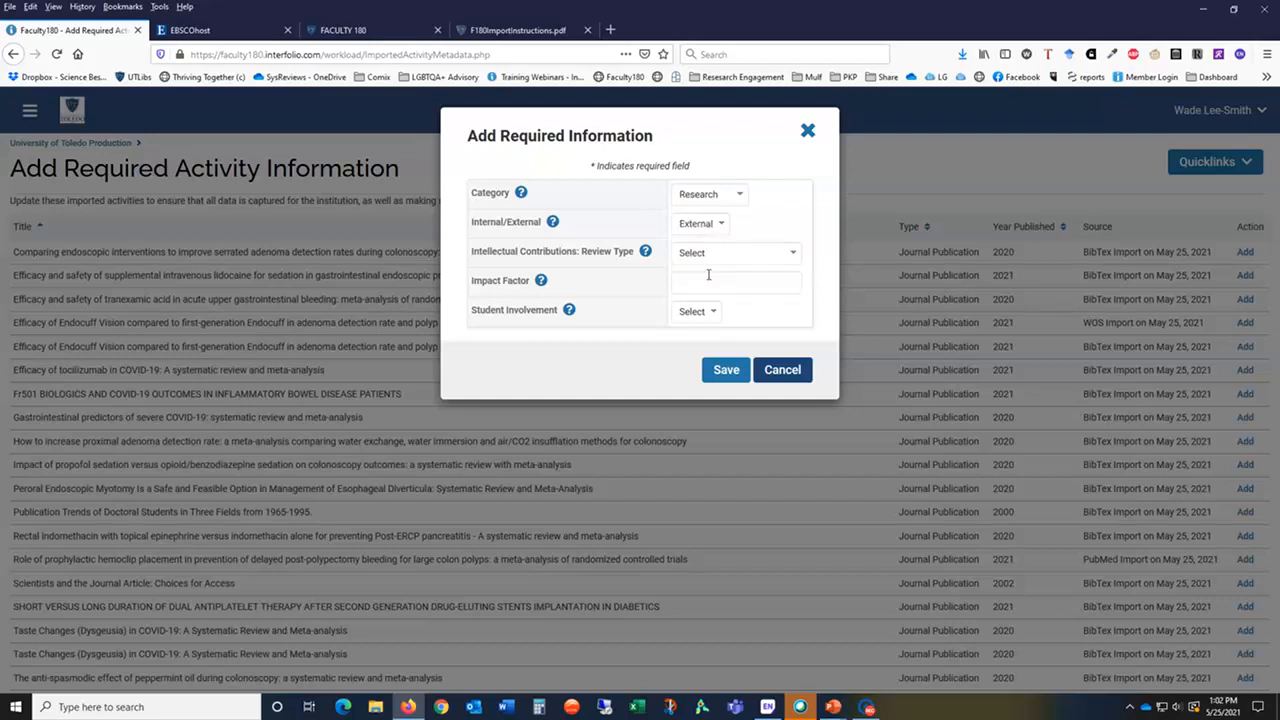
pyautogui.click(795, 254)
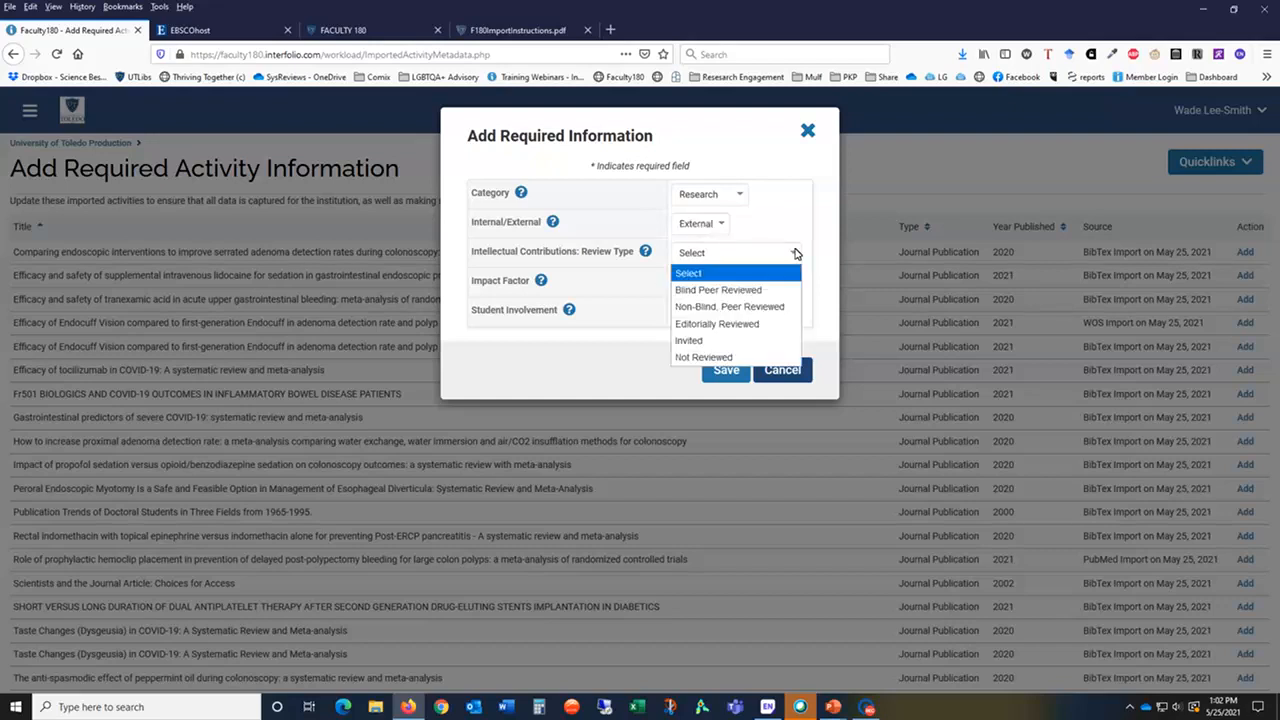
pyautogui.click(778, 292)
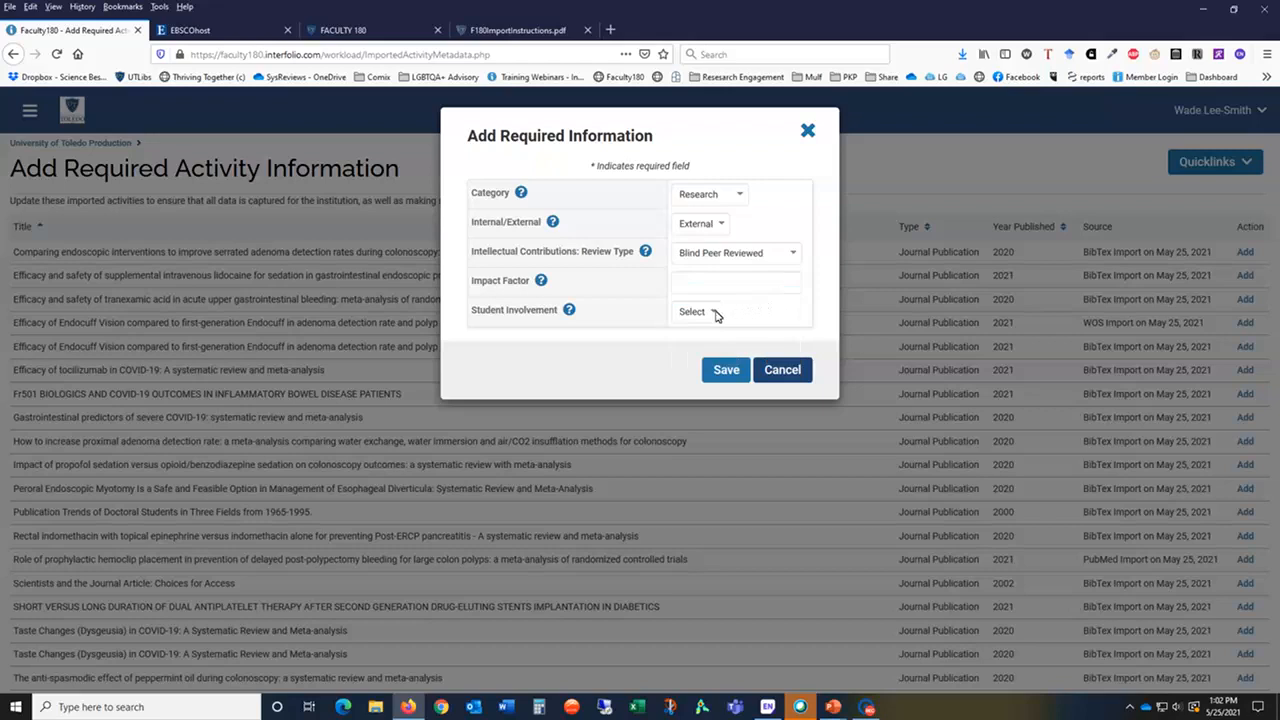
pyautogui.click(712, 313)
pyautogui.click(681, 366)
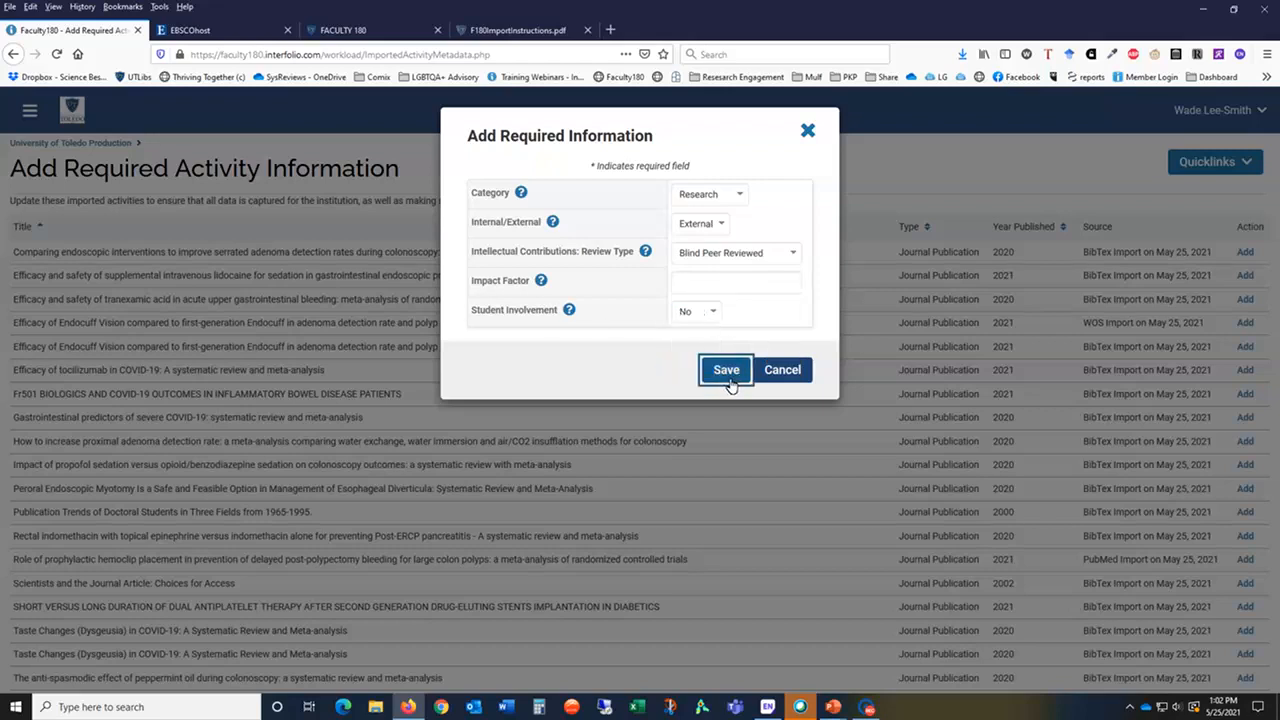
pyautogui.click(727, 372)
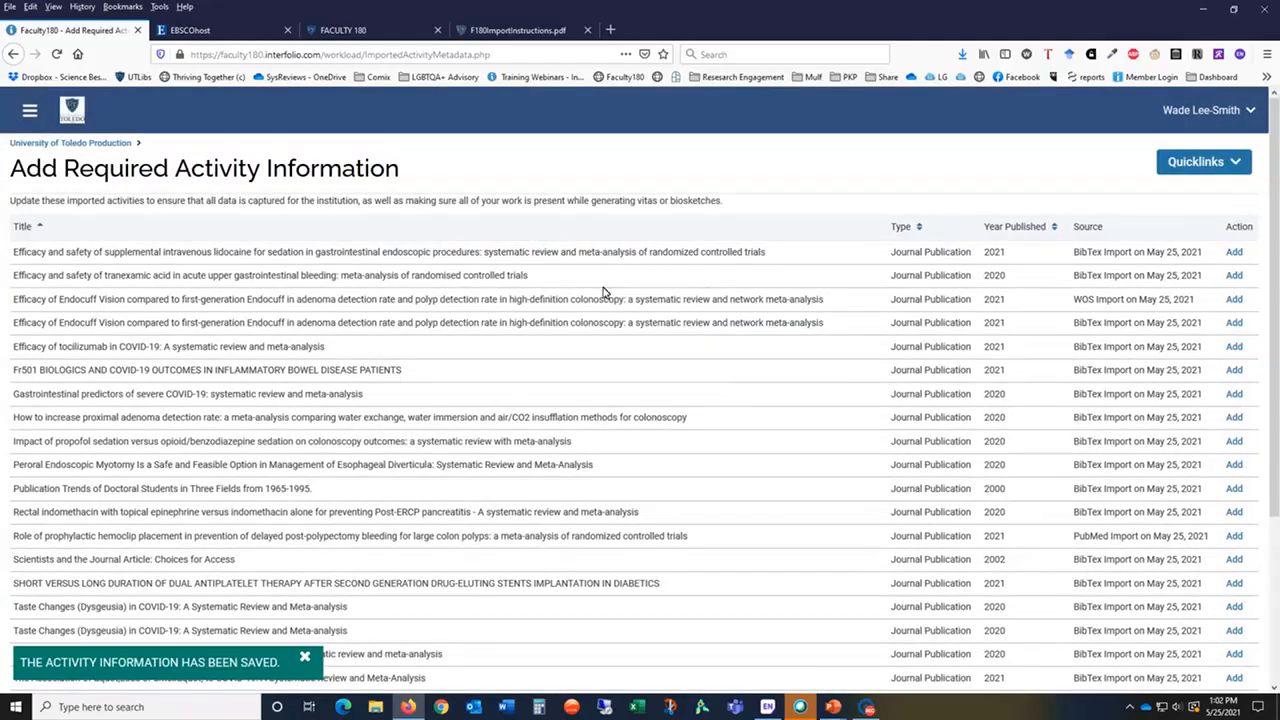
pyautogui.click(111, 147)
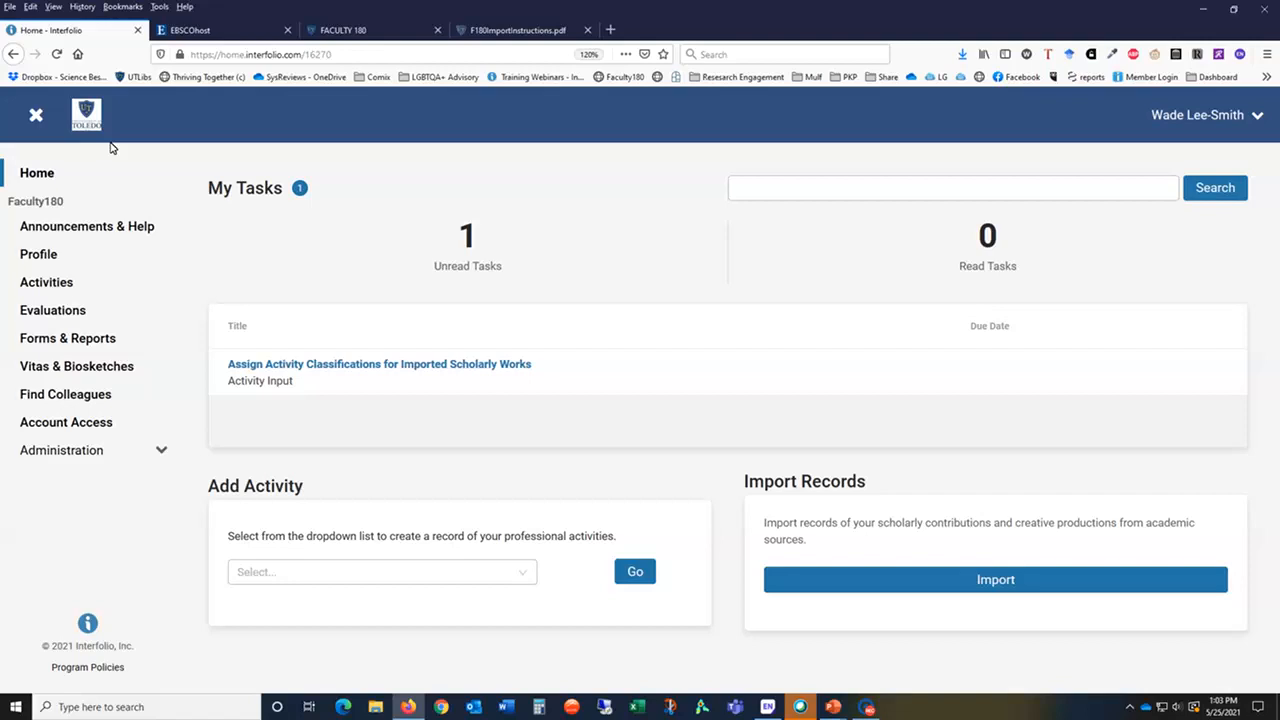
pyautogui.hotkey('alt', 'Tab')
pyautogui.hotkey('alt', 'Tab')
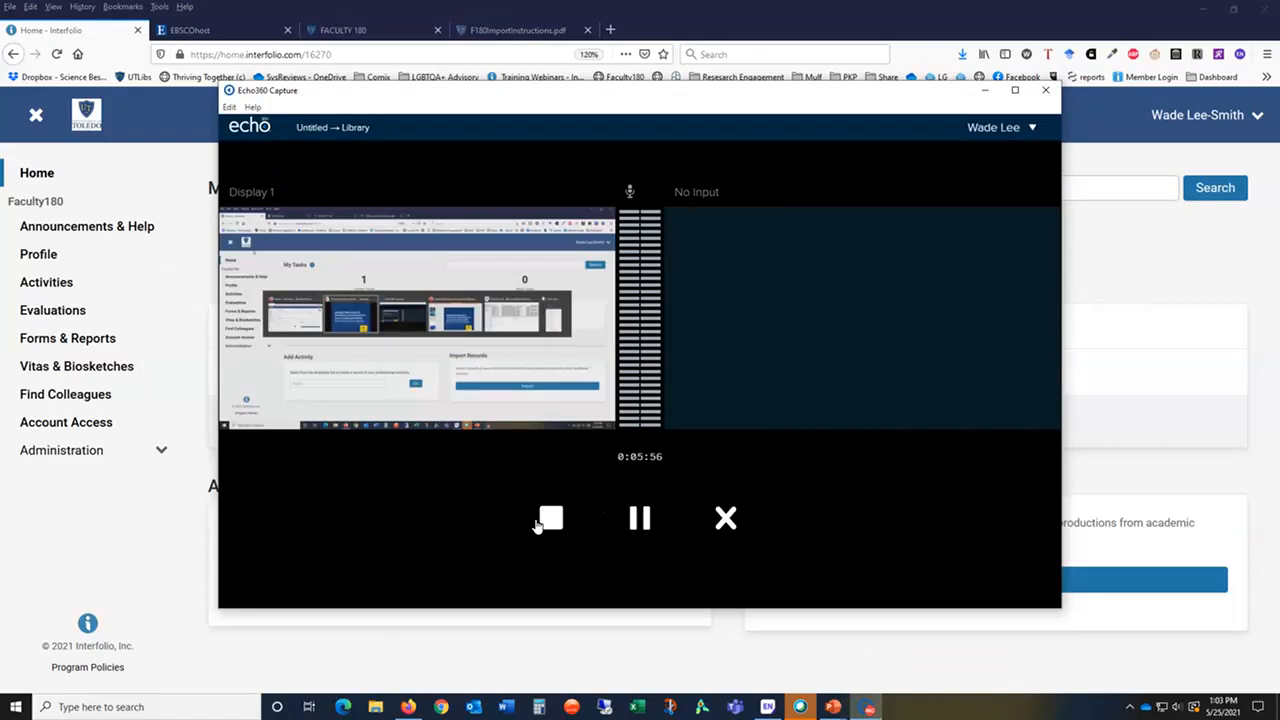